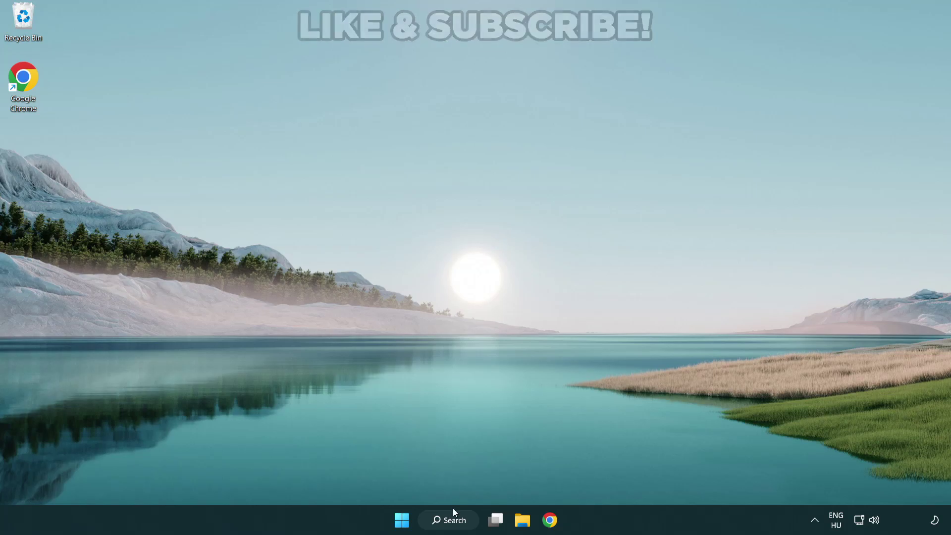
- Search Windows for 'device manager' and open Device Manager from the results
click(454, 522)
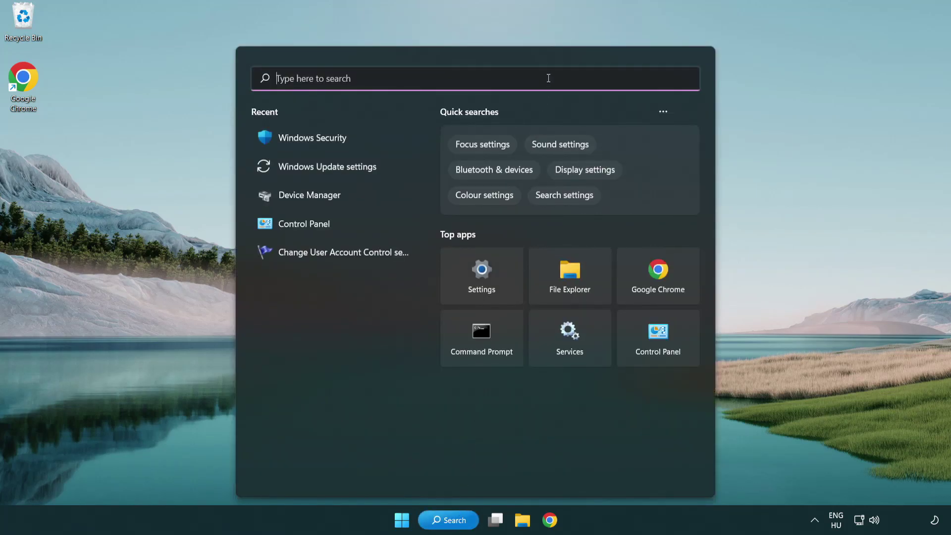
text(device m)
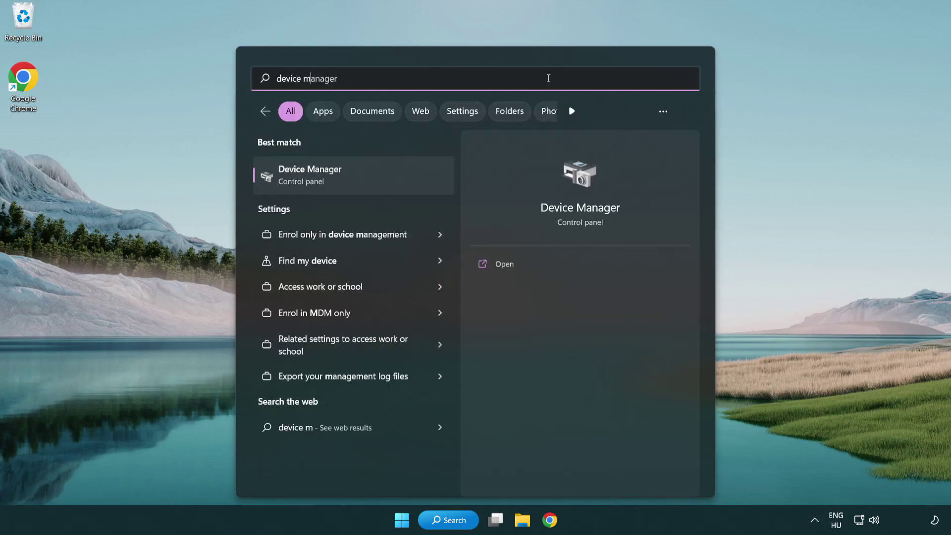
text(anager)
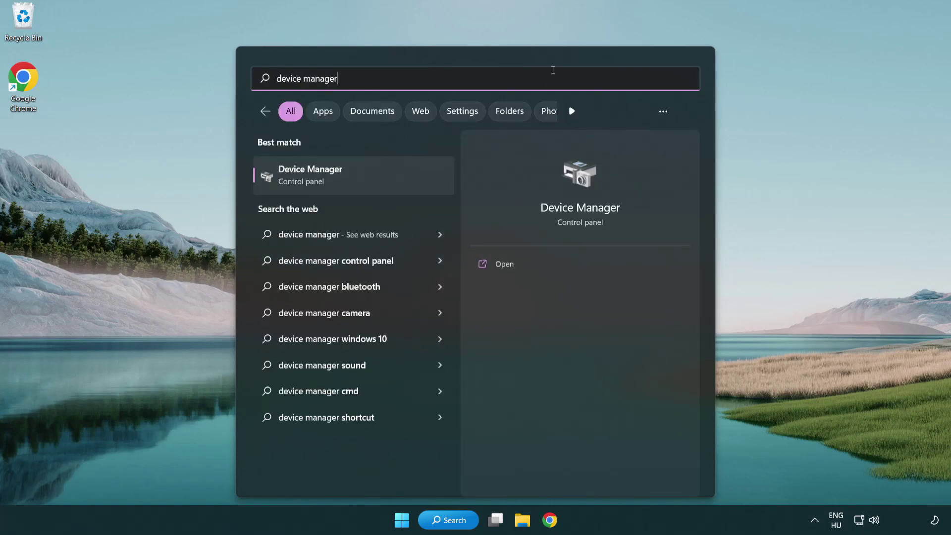
click(379, 179)
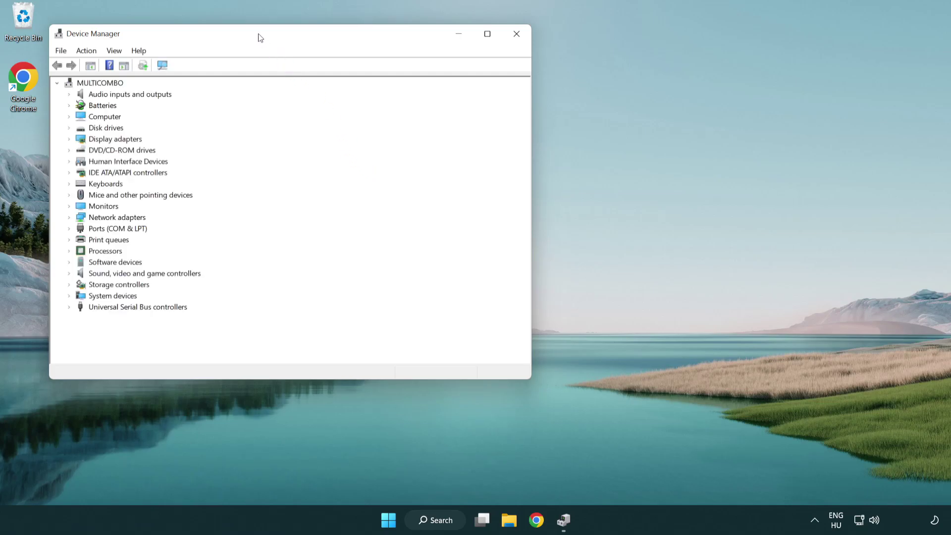
- Expand Display adapters in Device Manager and select the VMware SVGA 3D adapter
drag(259, 37, 417, 95)
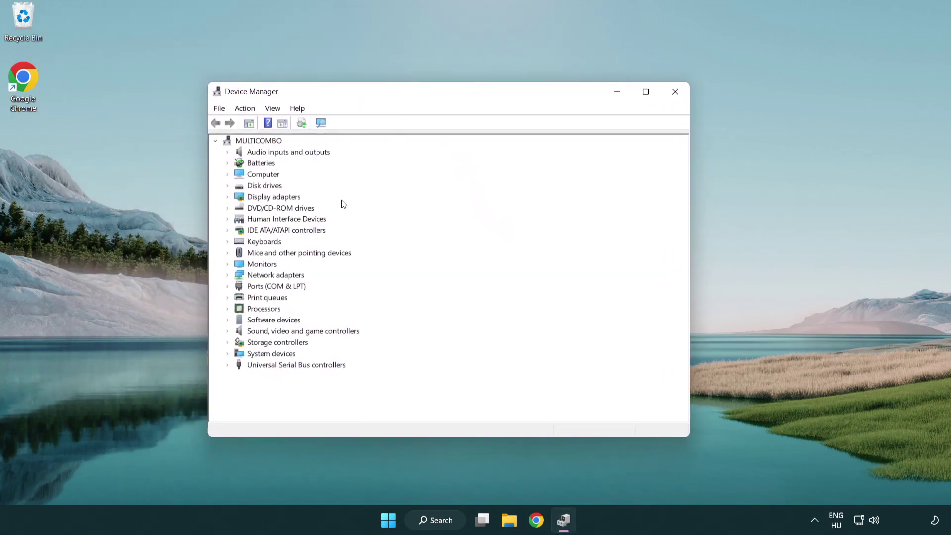
click(278, 197)
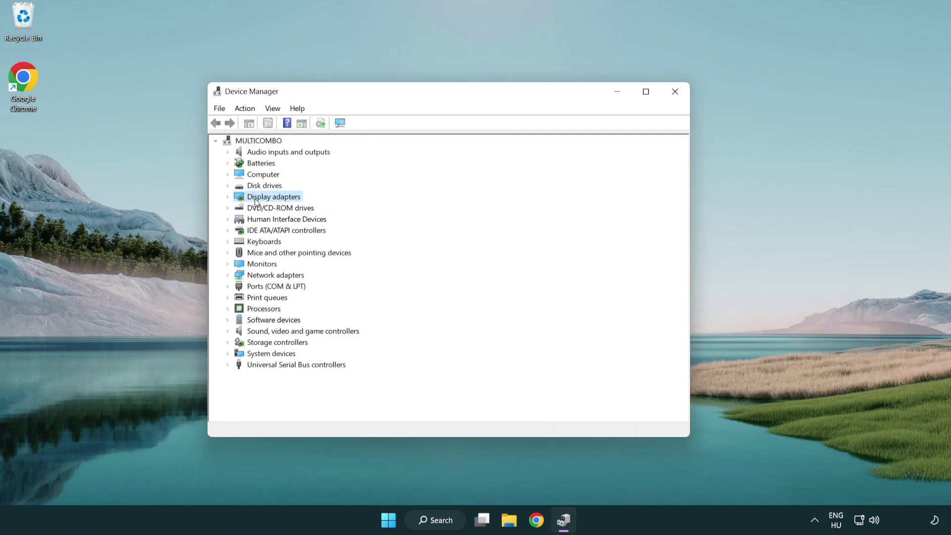
click(227, 197)
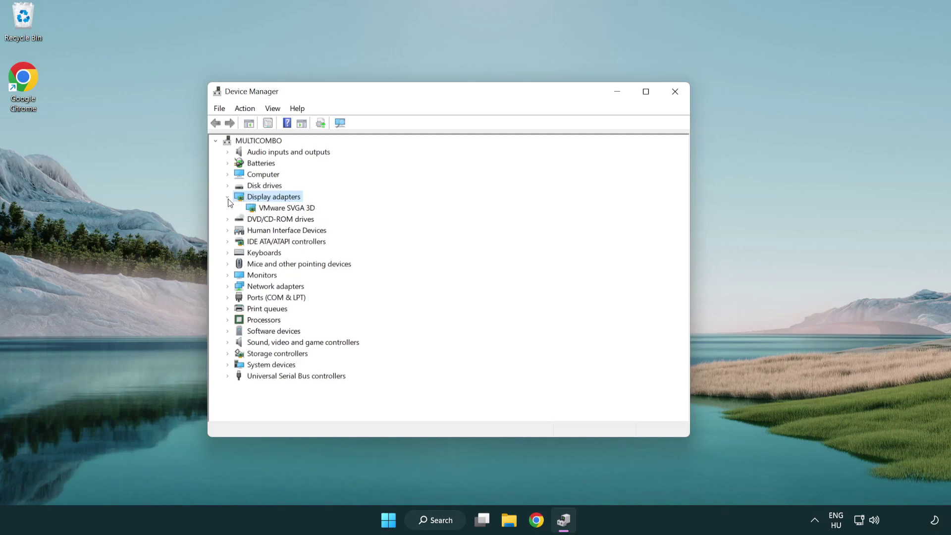
click(282, 213)
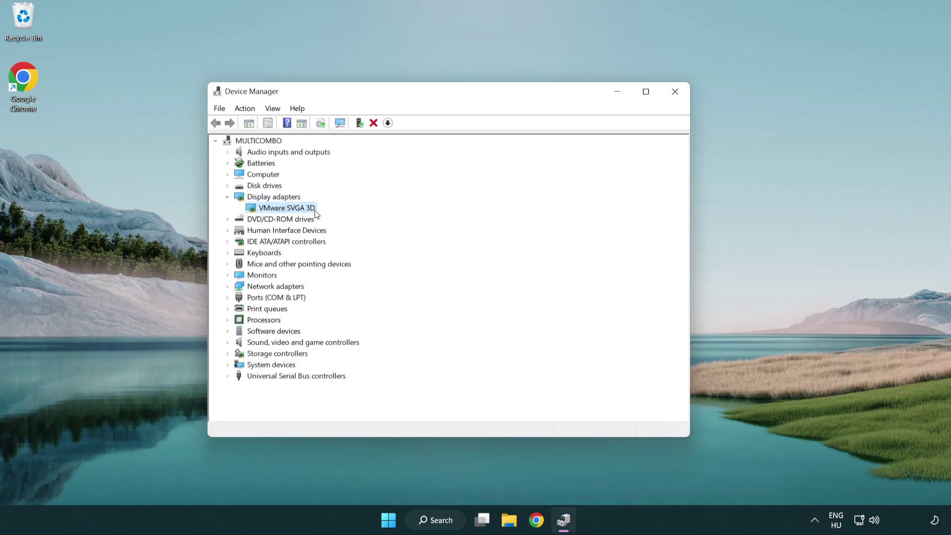
- Search automatically for a newer VMware SVGA 3D driver, then close Device Manager
right_click(282, 208)
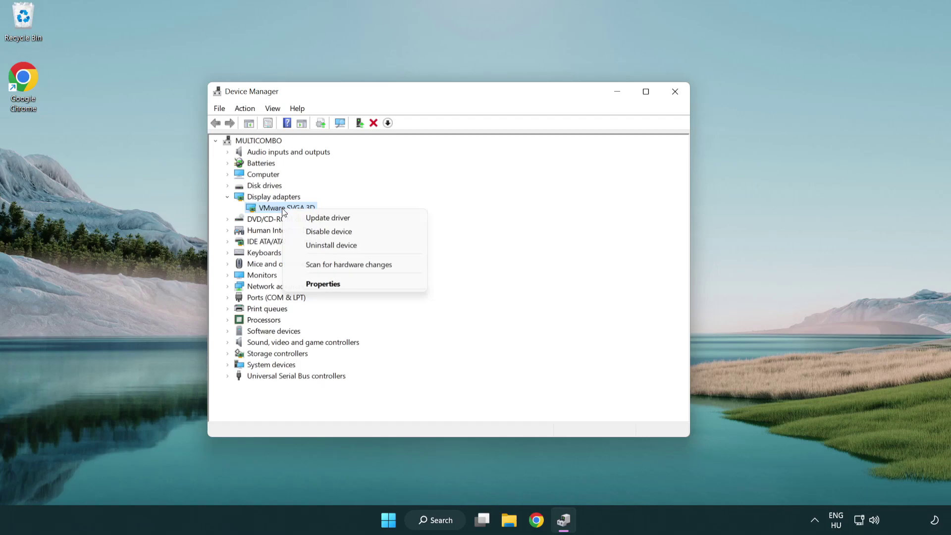
click(374, 220)
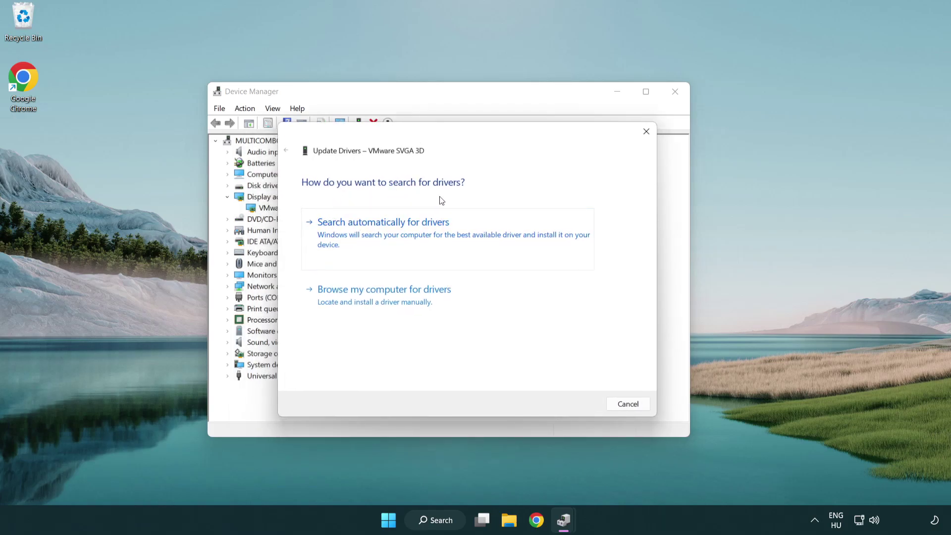
click(418, 231)
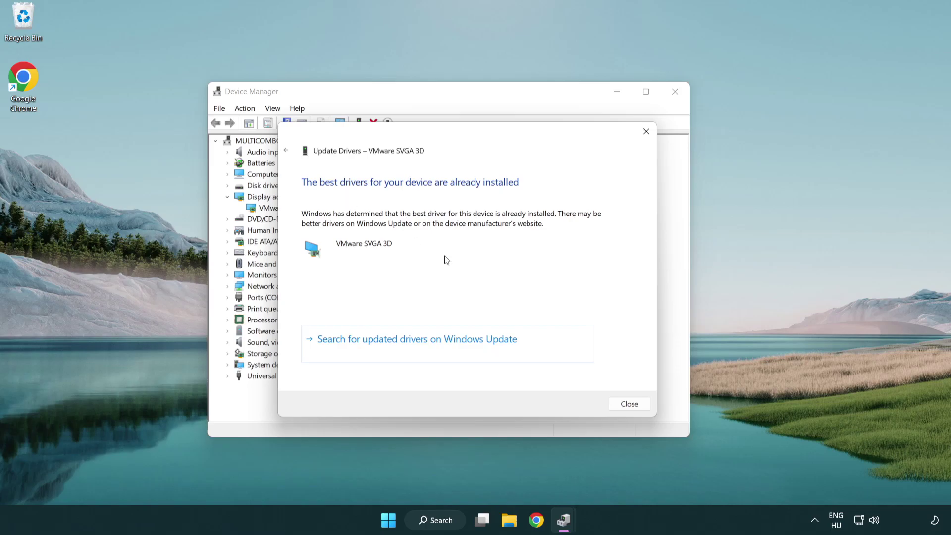
click(629, 404)
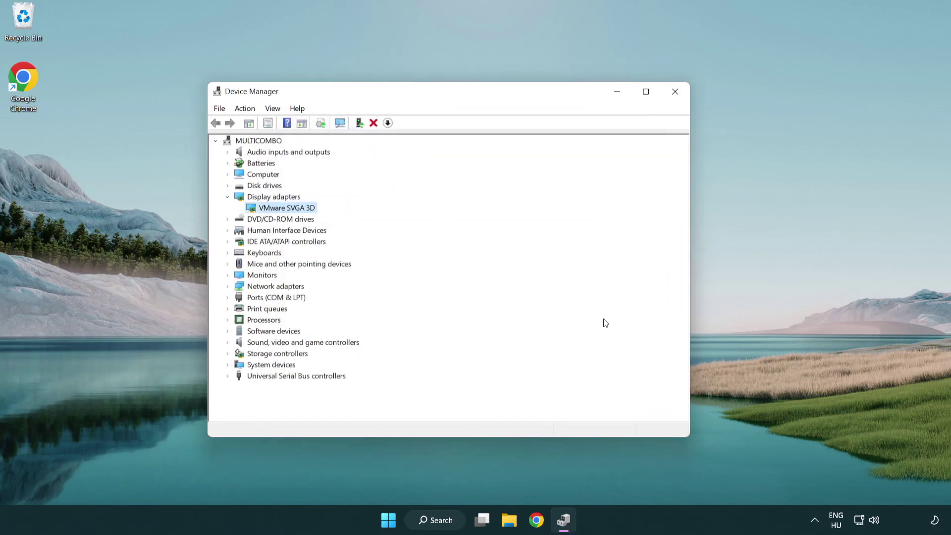
click(676, 93)
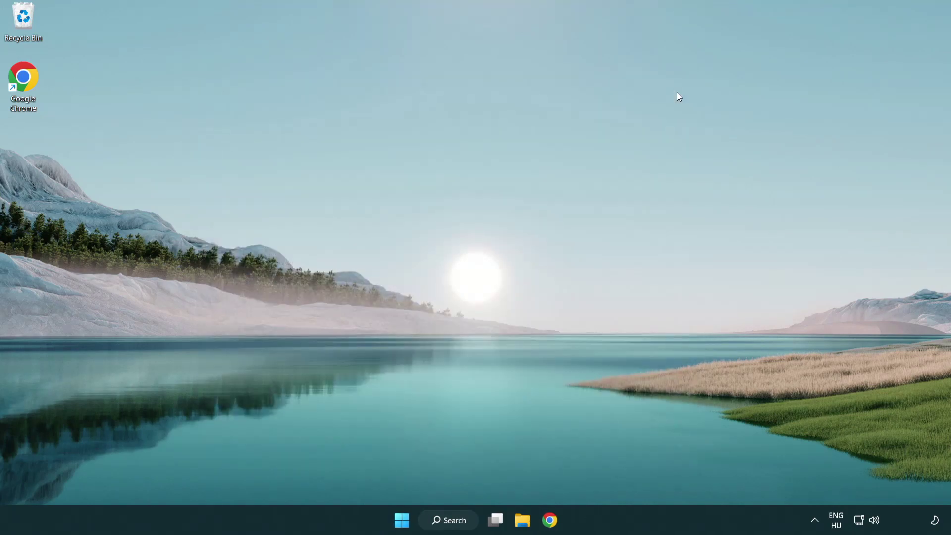
- Search Windows for 'update' and open the Windows Update settings
click(450, 519)
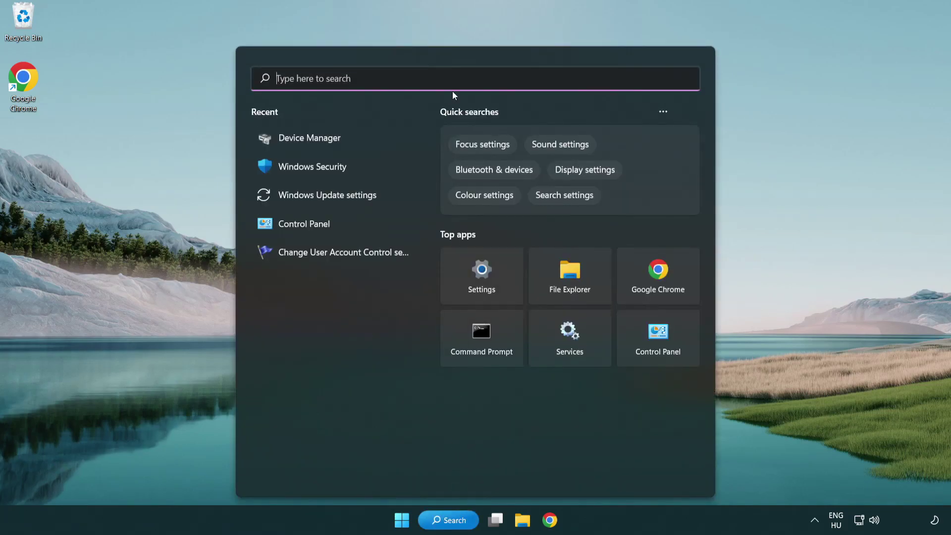
text(u)
text(pdate)
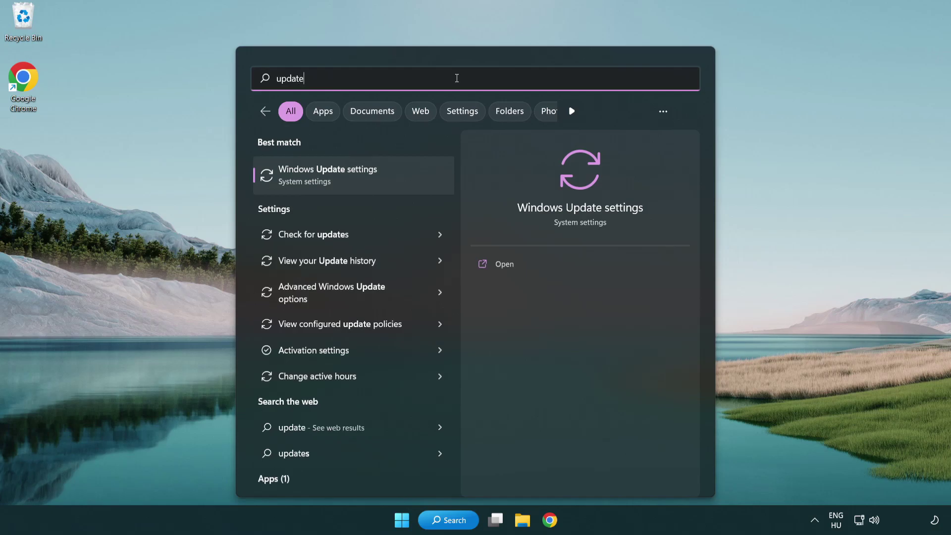
click(370, 182)
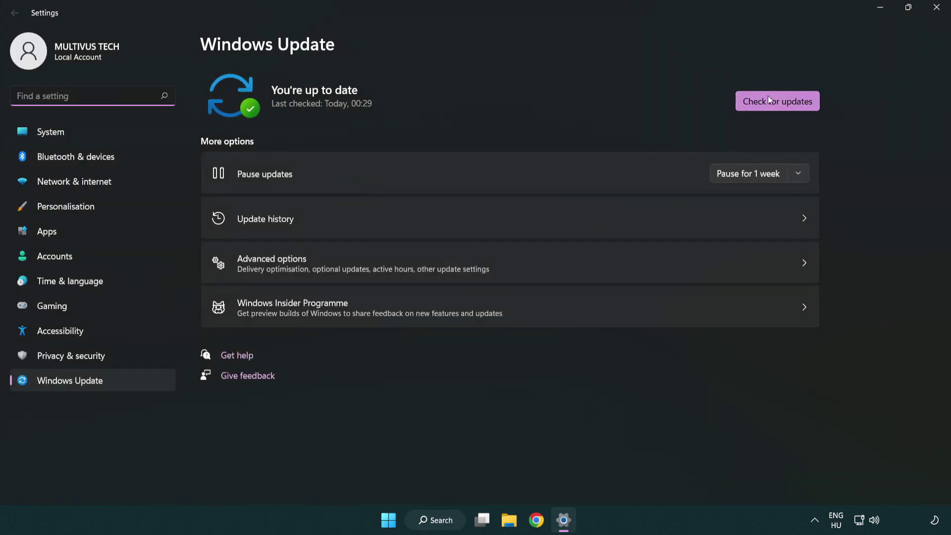
- Run a fresh Windows Update check, then close Settings once it reports up to date
click(793, 109)
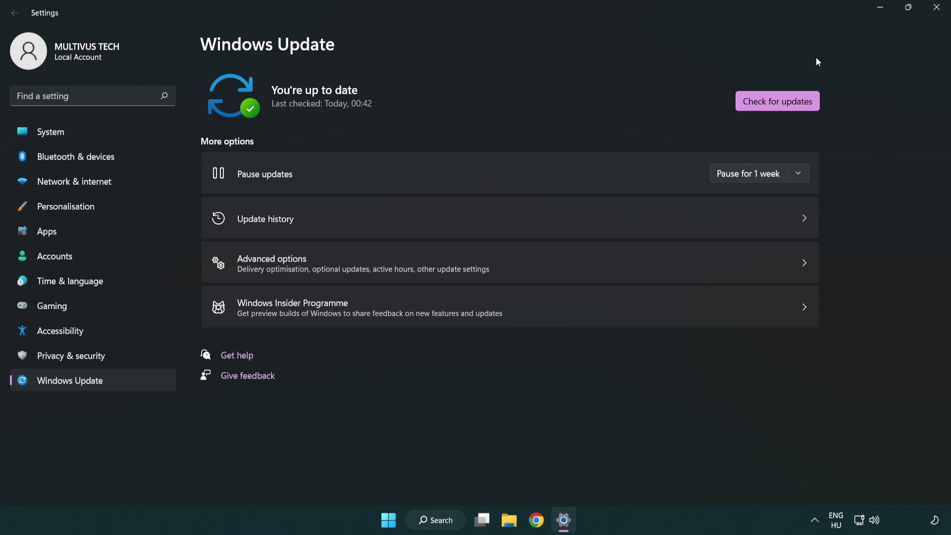
click(933, 16)
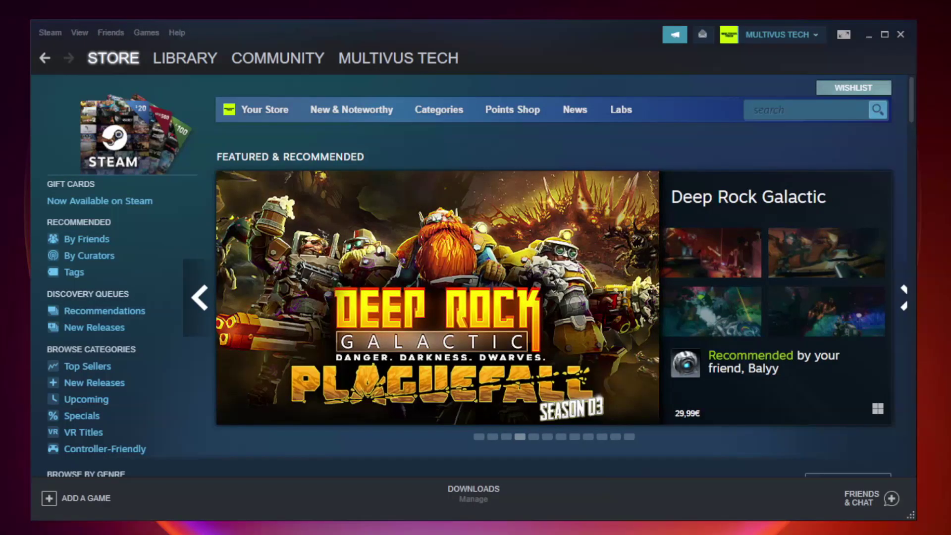
mouse_move(185, 58)
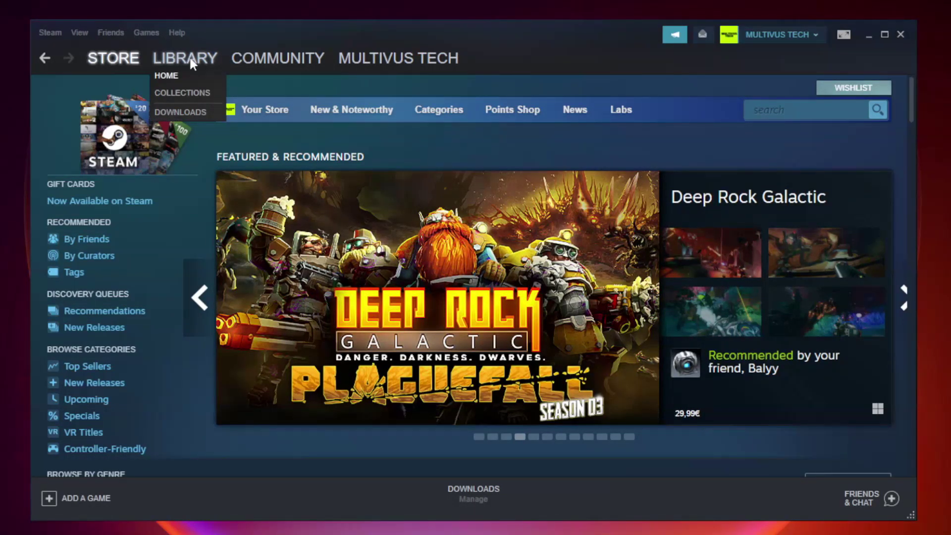
- Open the Properties window for Unturned from the Steam library
click(192, 64)
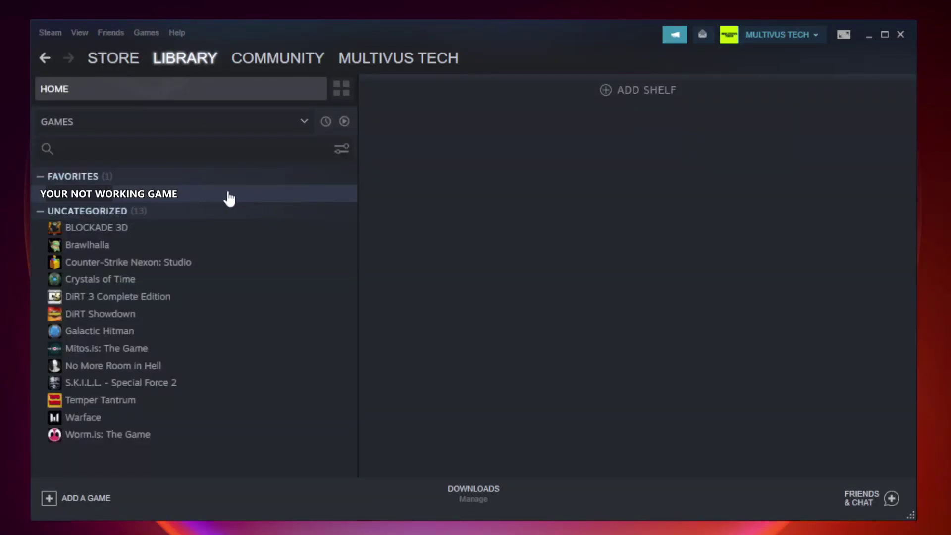
click(205, 195)
right_click(205, 196)
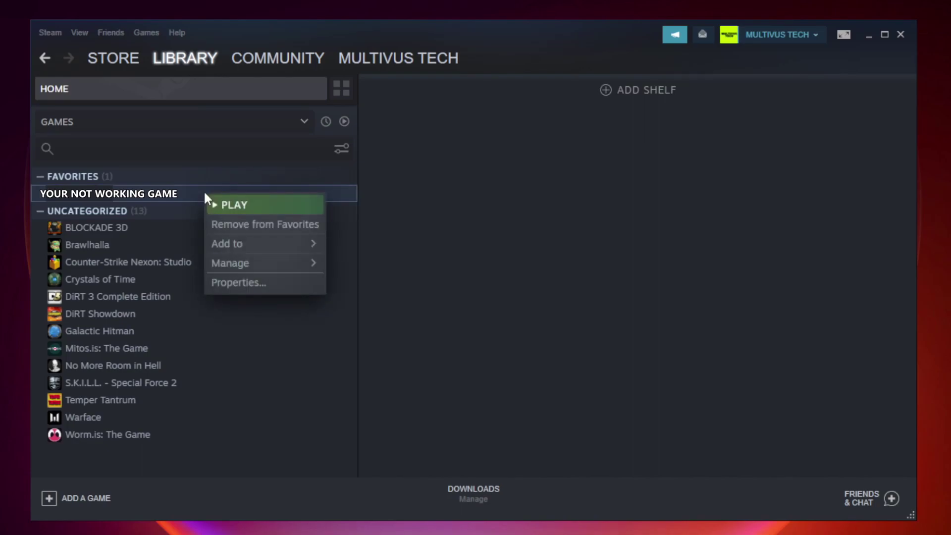
click(262, 280)
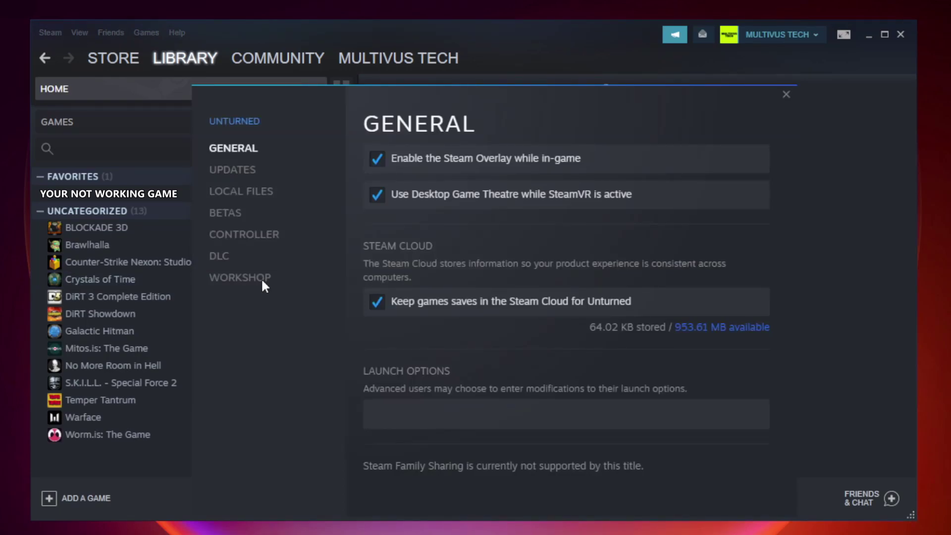
- Verify the integrity of Unturned's local game files until all 9192 files validate
click(251, 193)
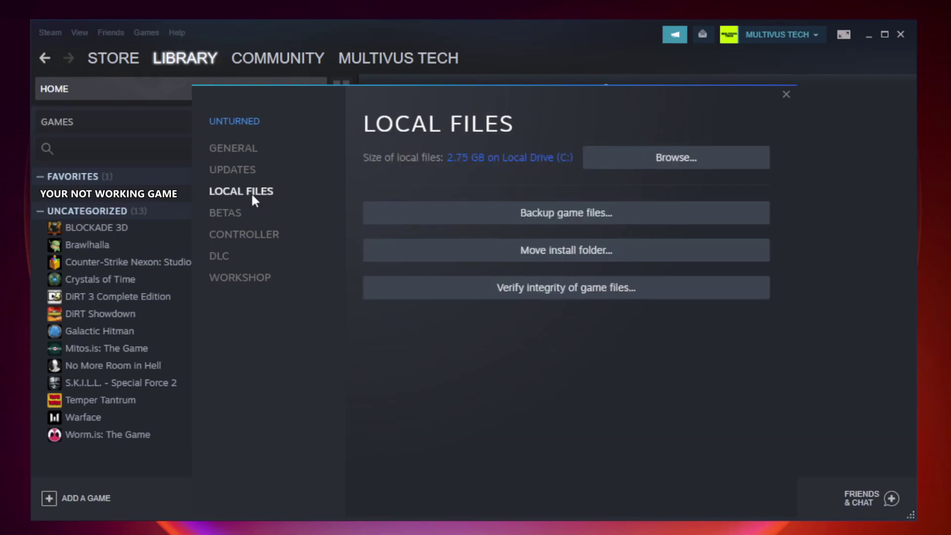
click(574, 292)
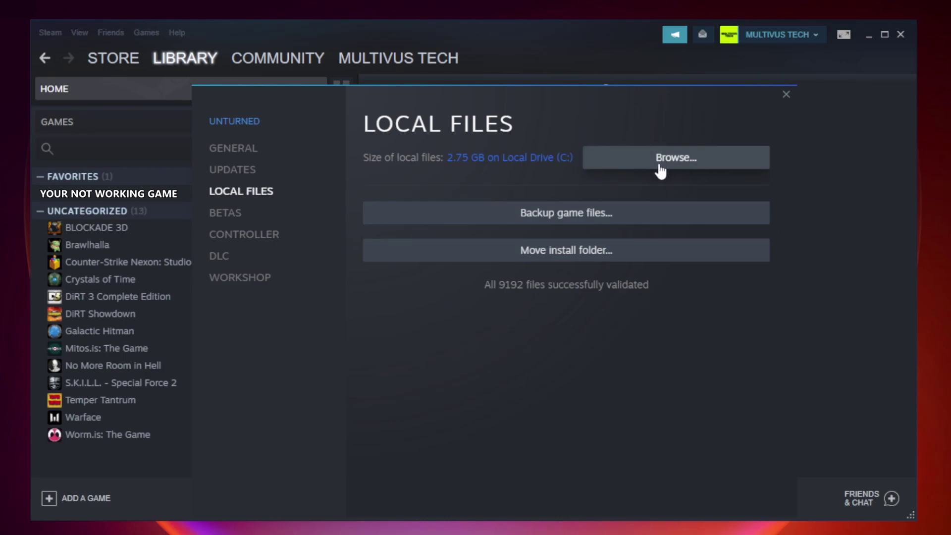
- Open Unturned's install folder and bring up the game shortcut's Properties window
click(678, 170)
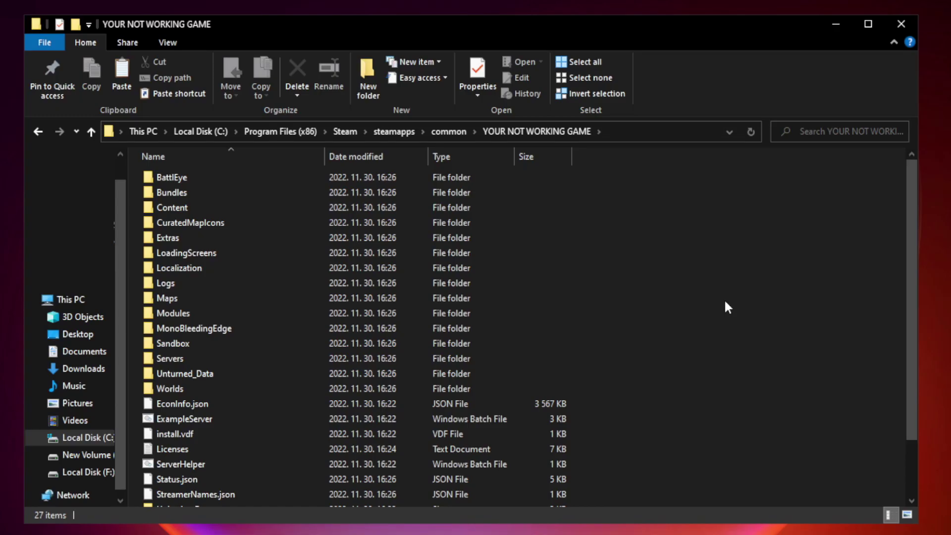
drag(912, 259, 913, 341)
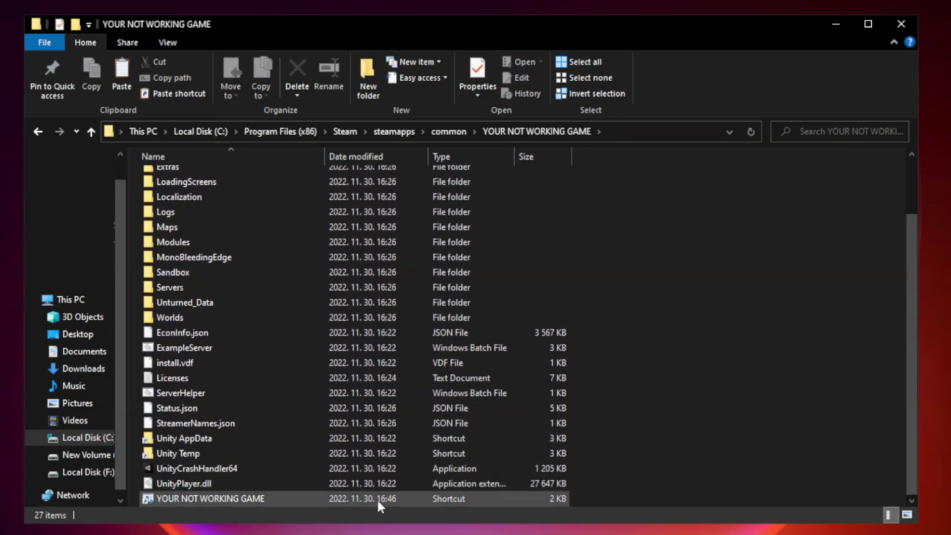
click(327, 499)
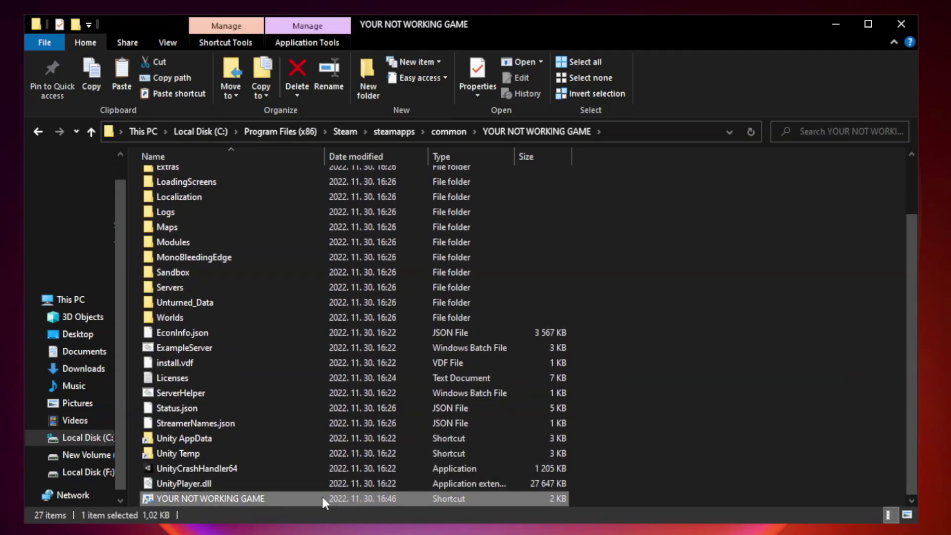
right_click(322, 495)
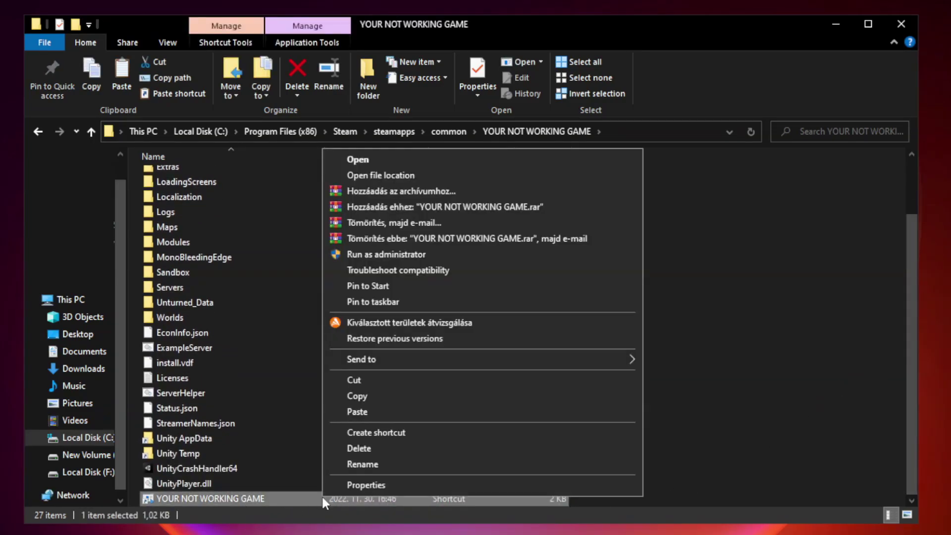
click(478, 485)
drag(473, 262, 472, 108)
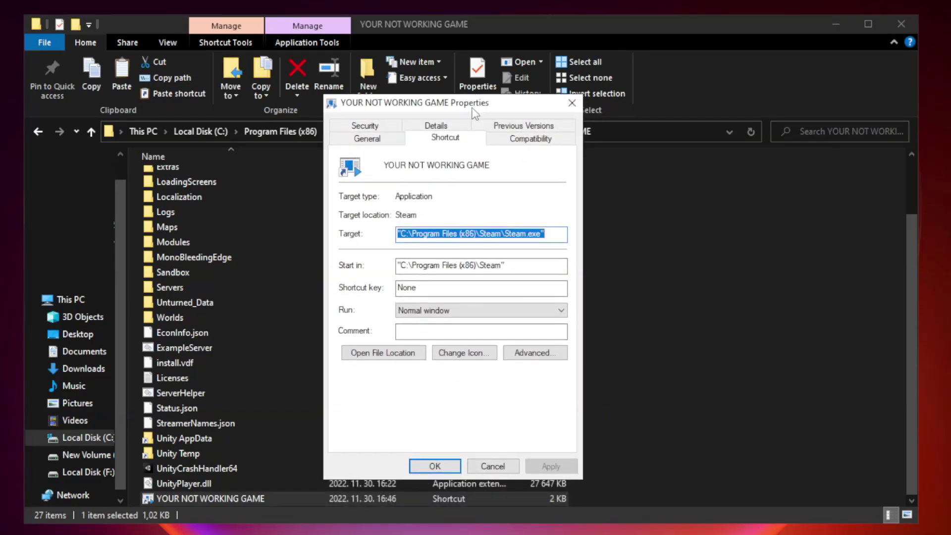
- Make the shortcut use Windows 8 compatibility mode, run as administrator, with fullscreen optimizations disabled
click(525, 142)
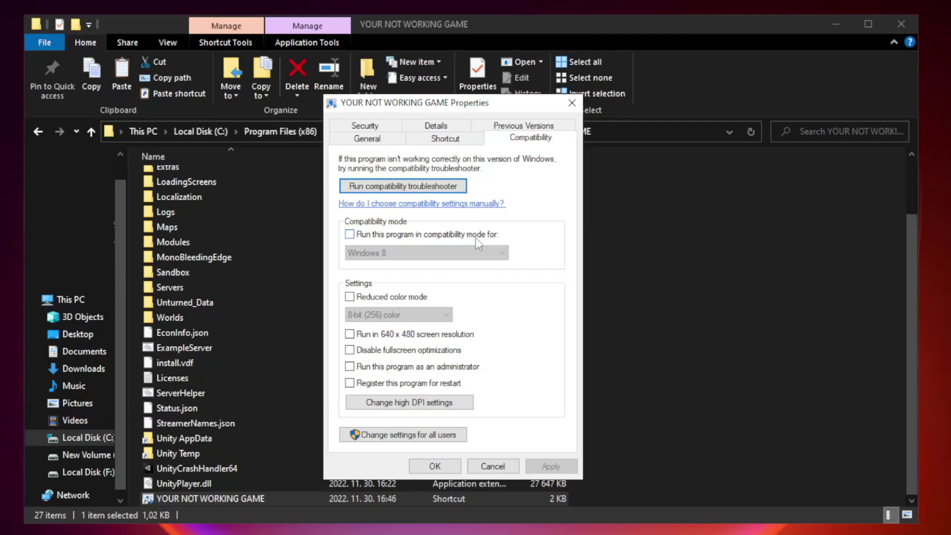
click(378, 235)
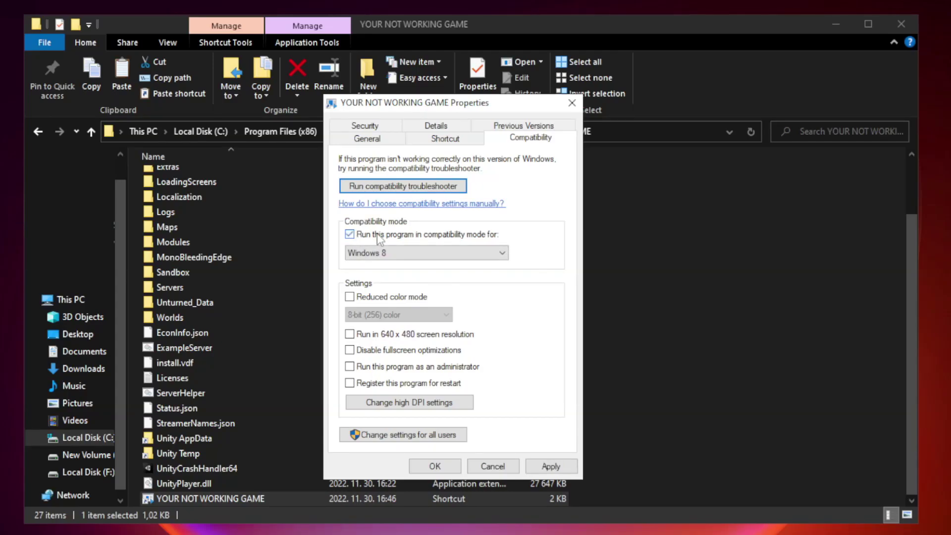
click(405, 251)
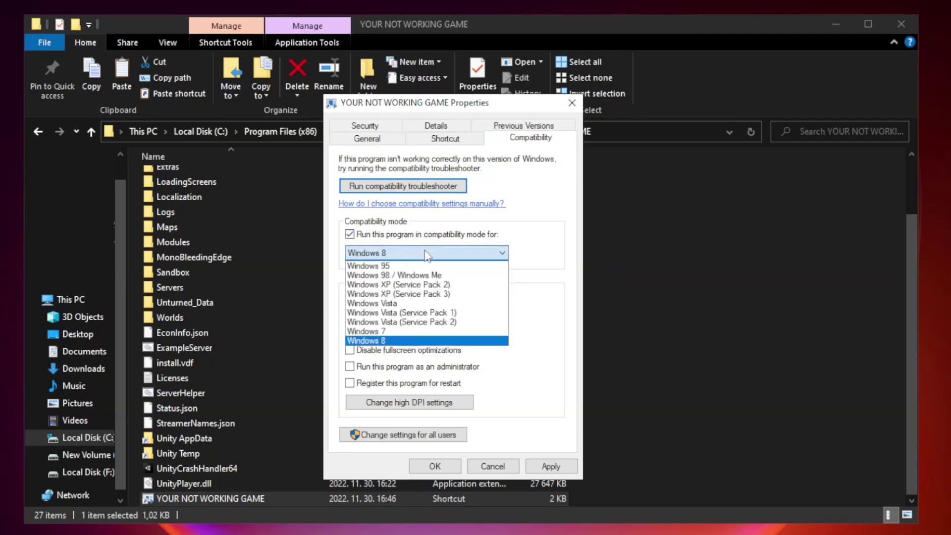
click(402, 341)
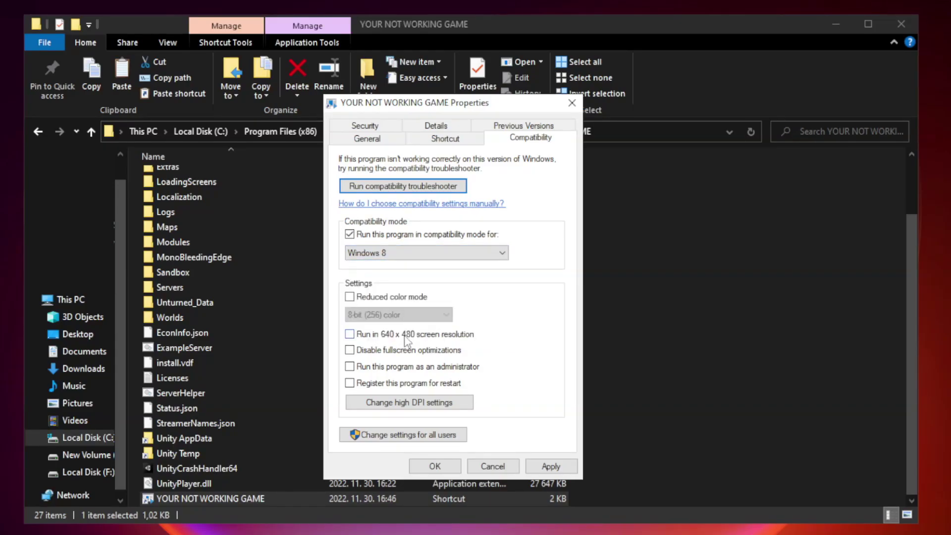
click(372, 358)
click(375, 377)
click(550, 467)
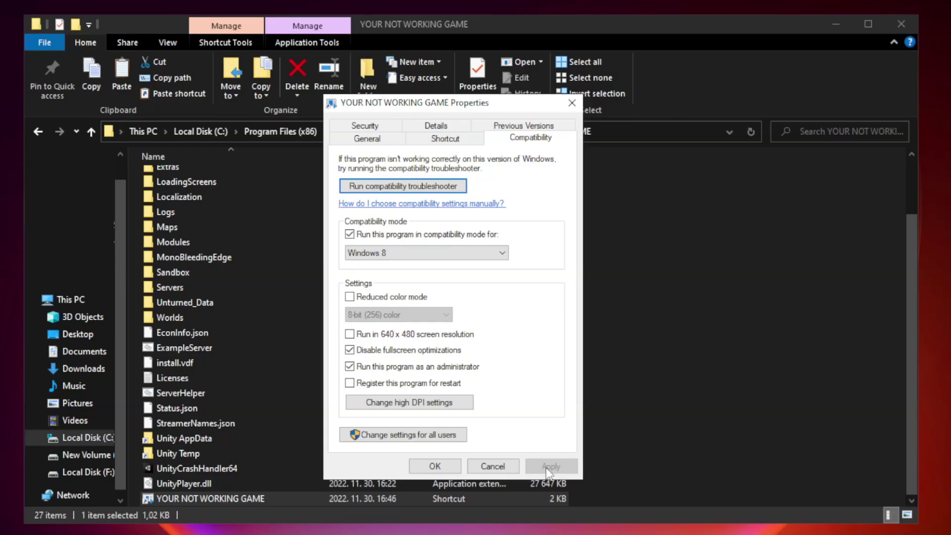
click(434, 467)
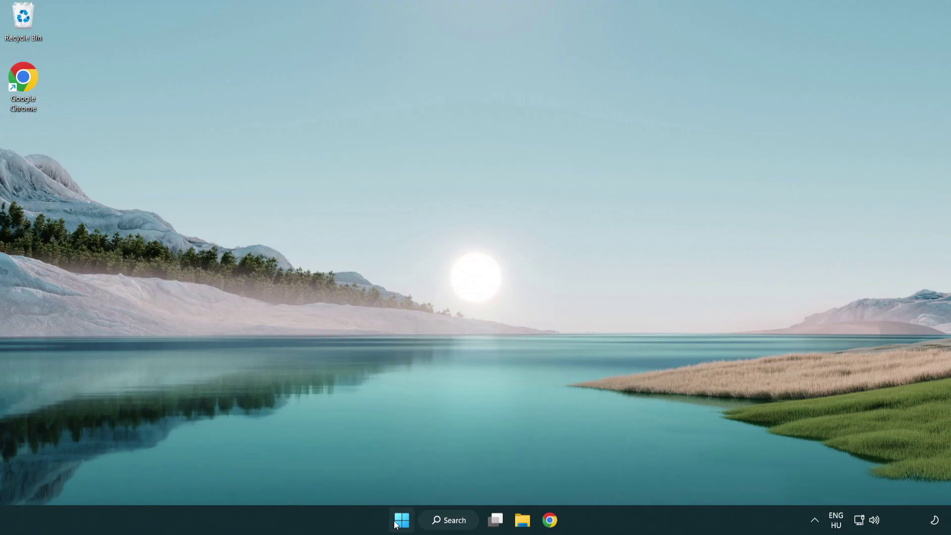
- Launch Task Manager from the Start button's quick link menu
right_click(402, 524)
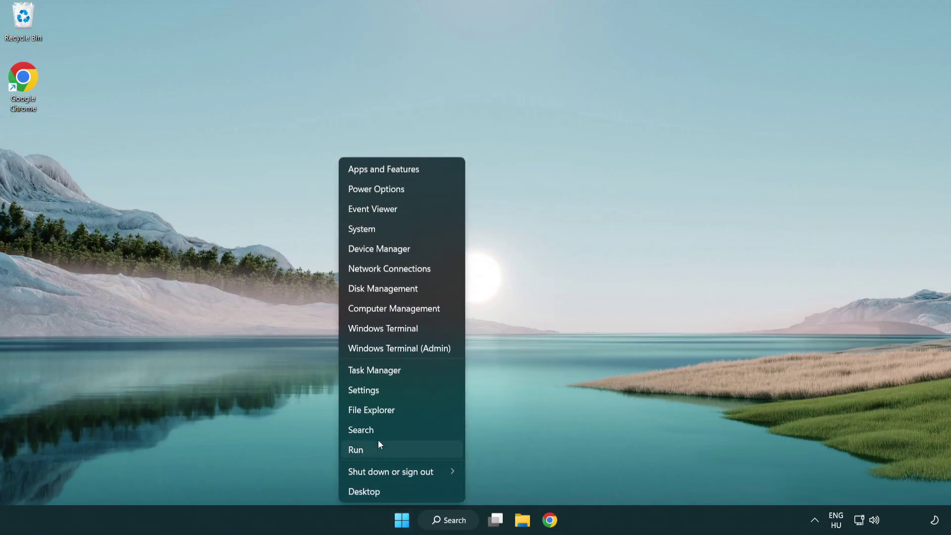
click(419, 371)
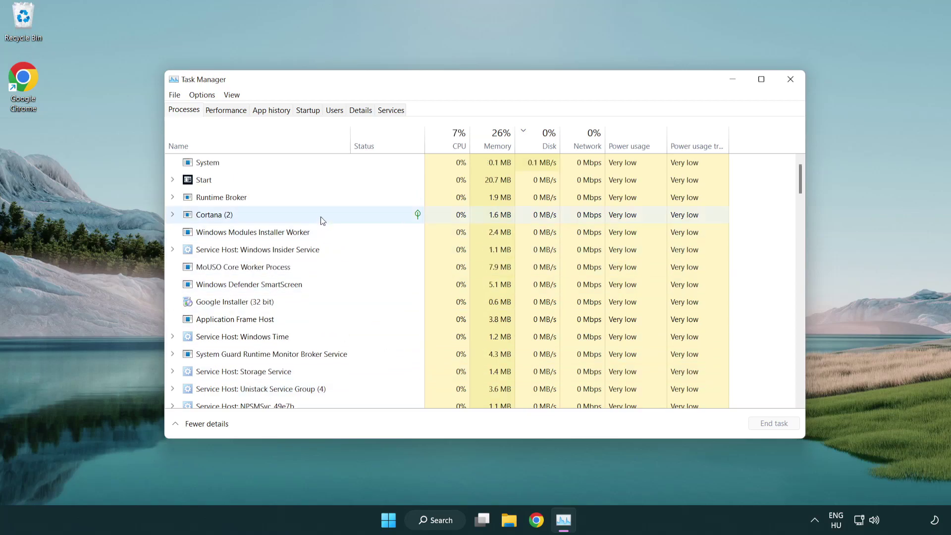
- Disable the Terminal, Phone Link, Cortana and Windows Security notification startup apps, then close Task Manager
click(311, 115)
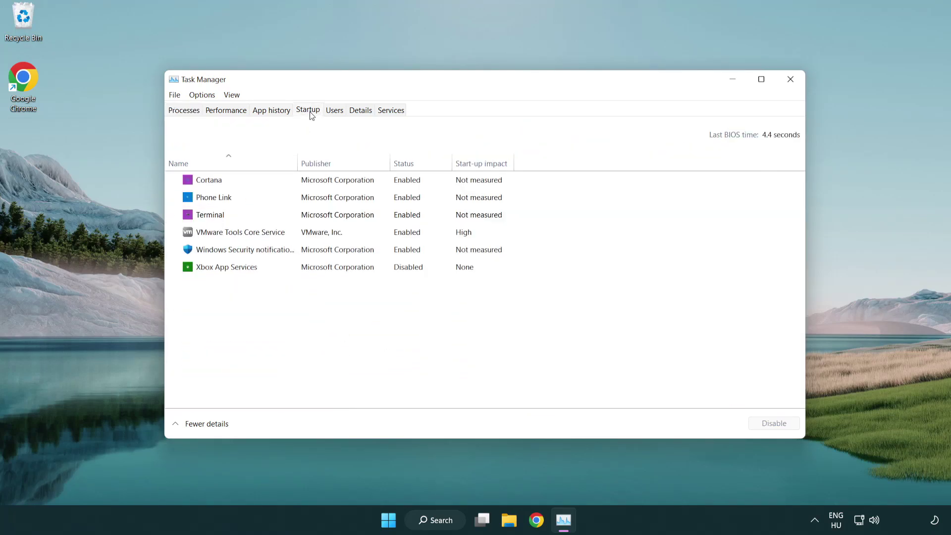
click(310, 216)
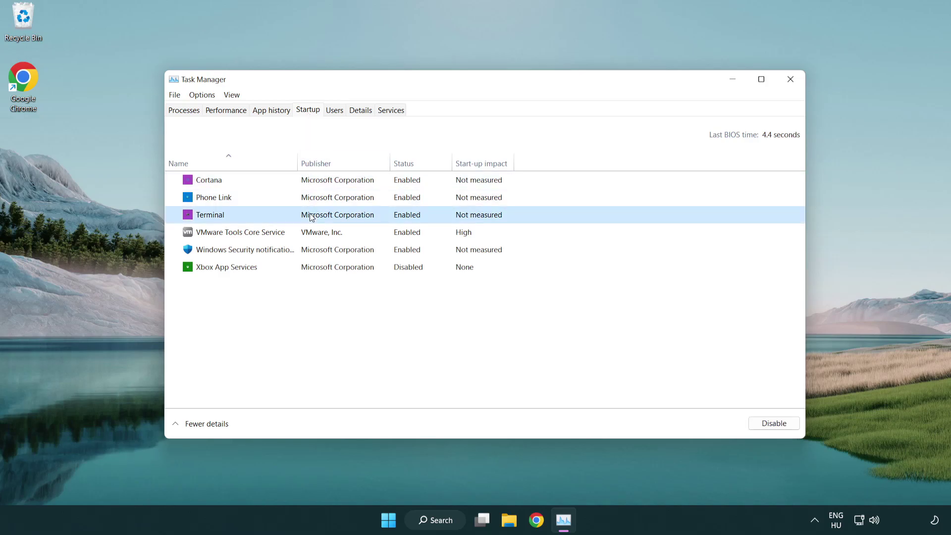
click(773, 423)
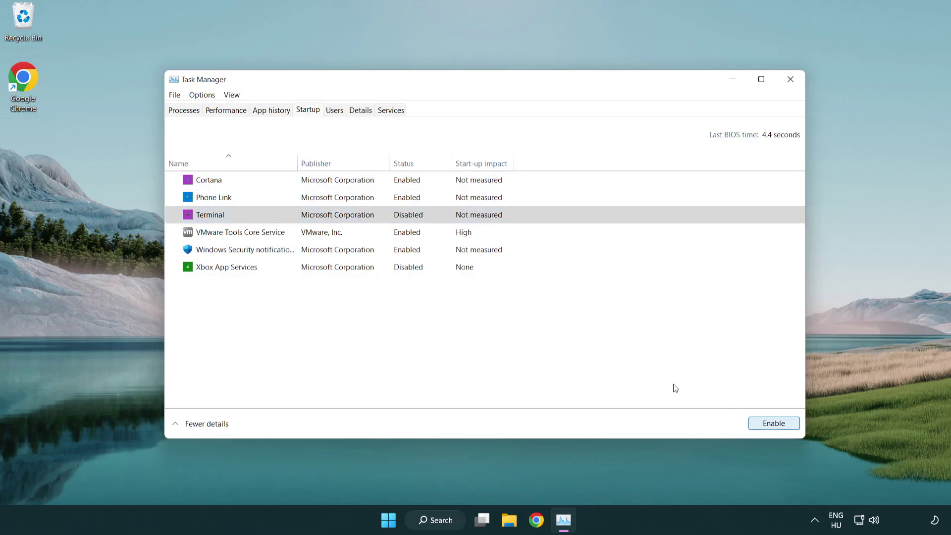
click(396, 200)
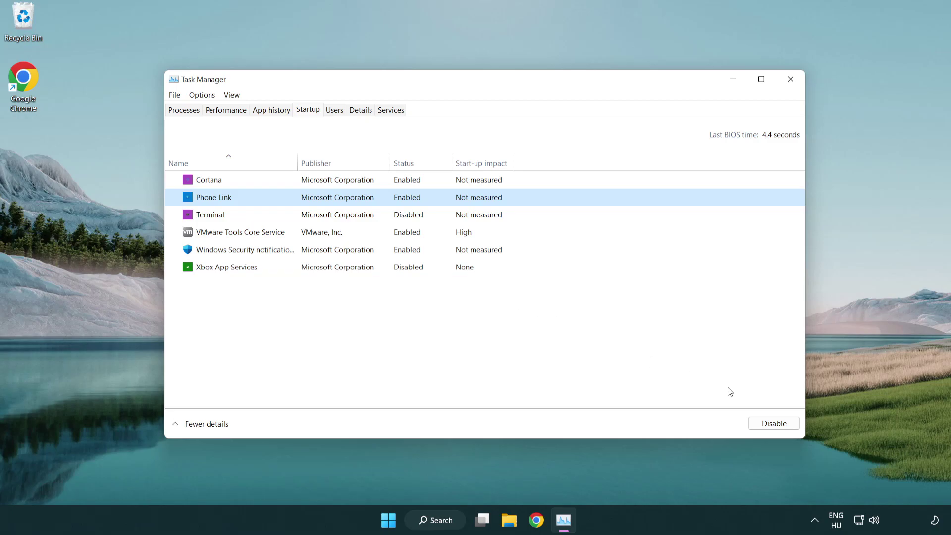
click(772, 424)
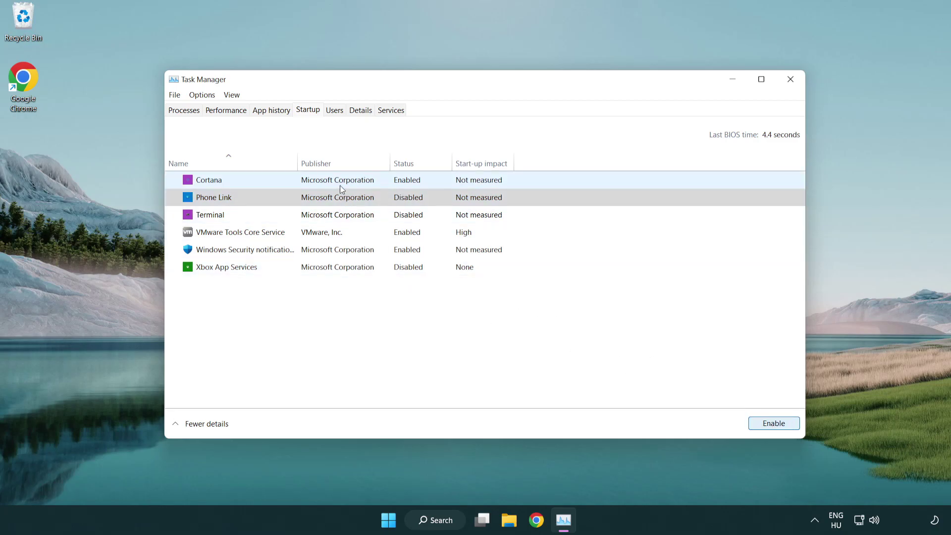
click(340, 185)
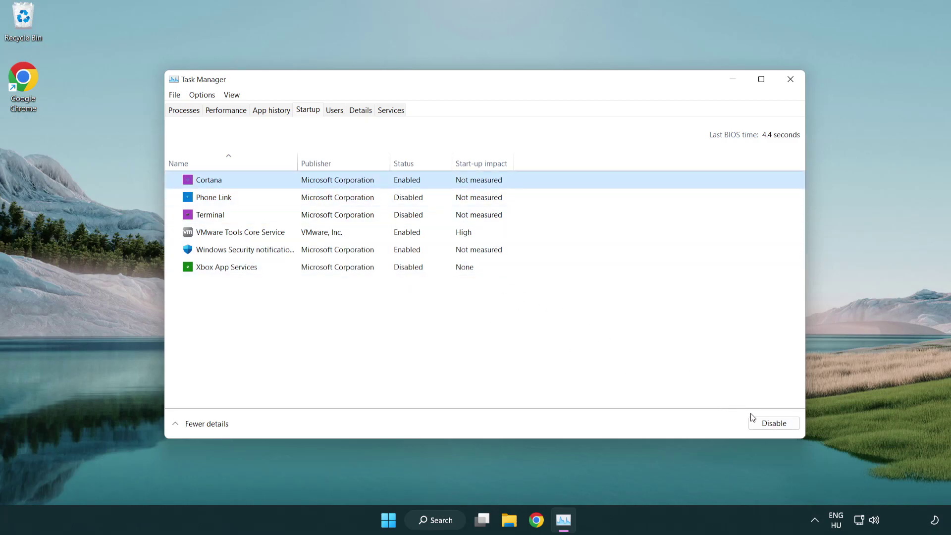
click(773, 423)
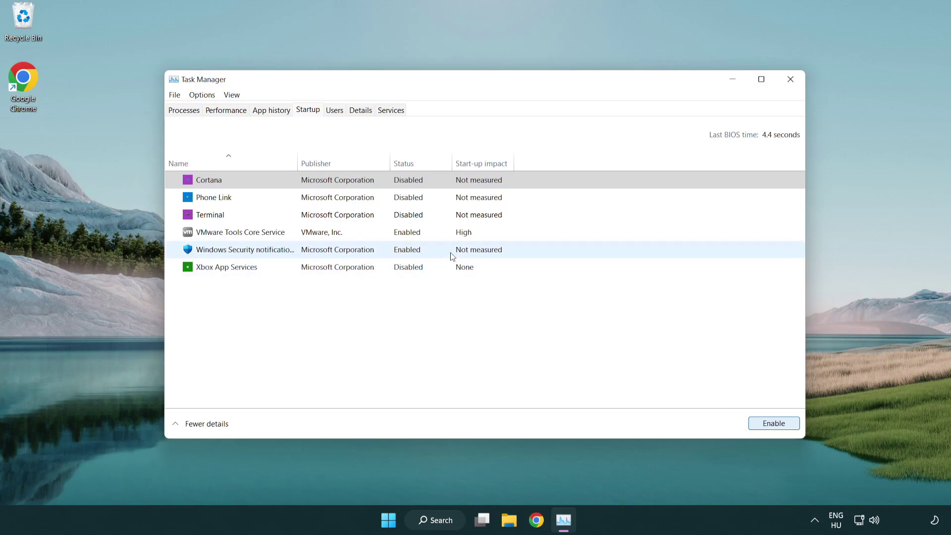
click(450, 256)
click(751, 421)
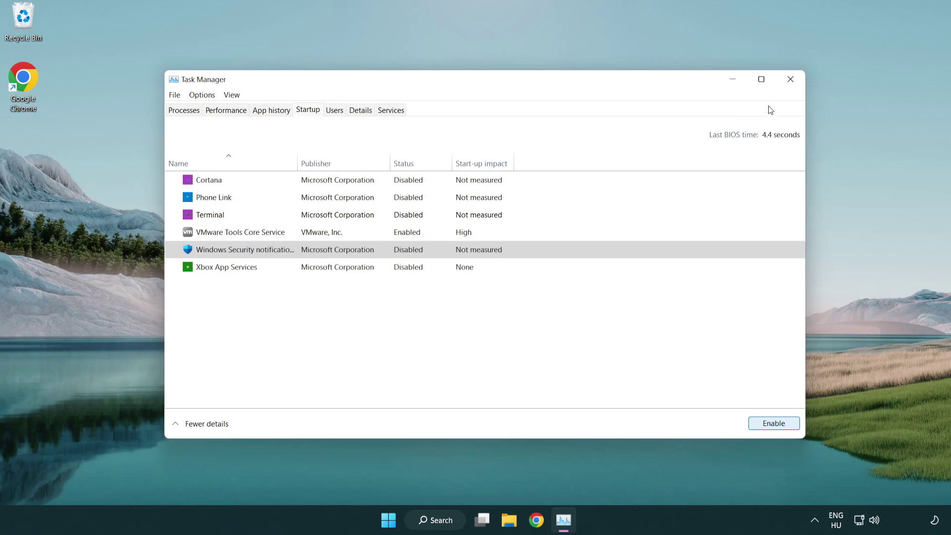
click(792, 87)
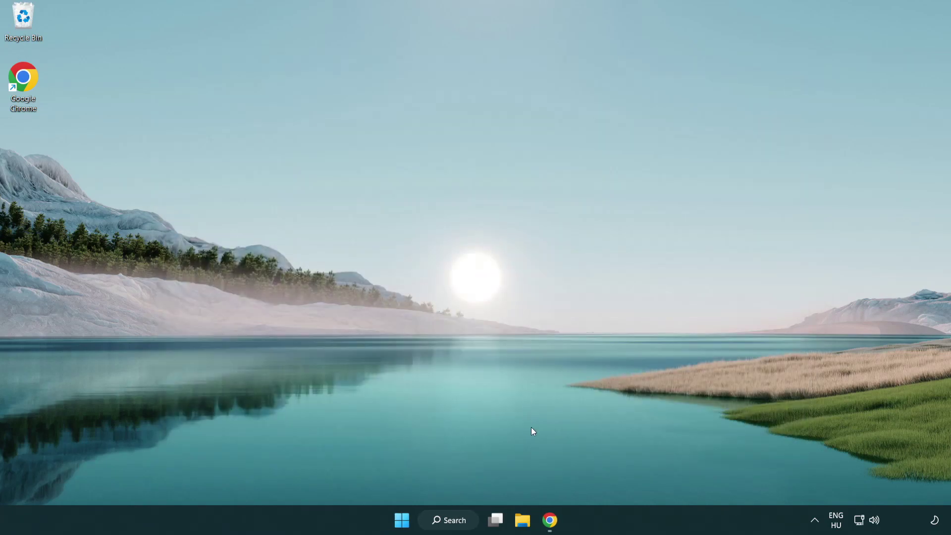
- Download dxwebsetup.exe, the DirectX End-User Runtime Web Installer, from Microsoft's Download Center
click(550, 519)
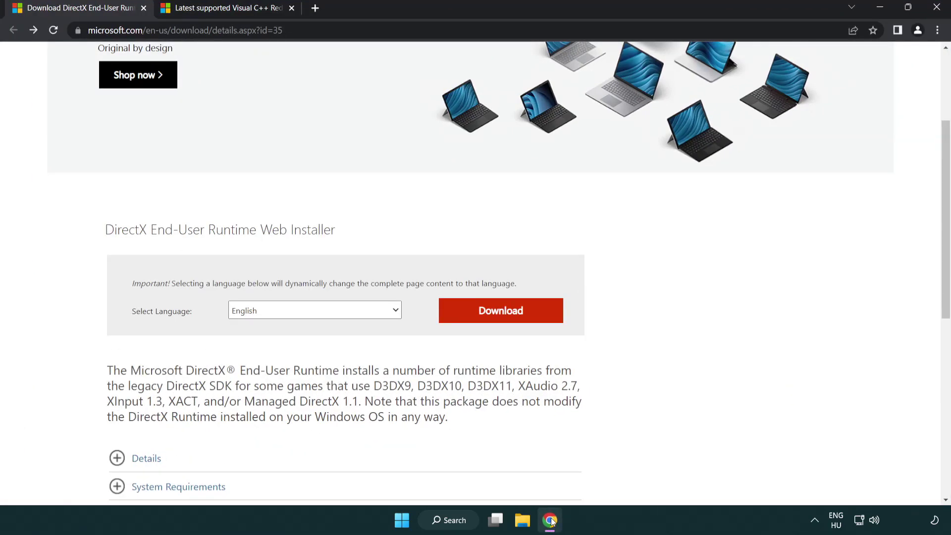
scroll(406, 442, up, 3)
click(186, 30)
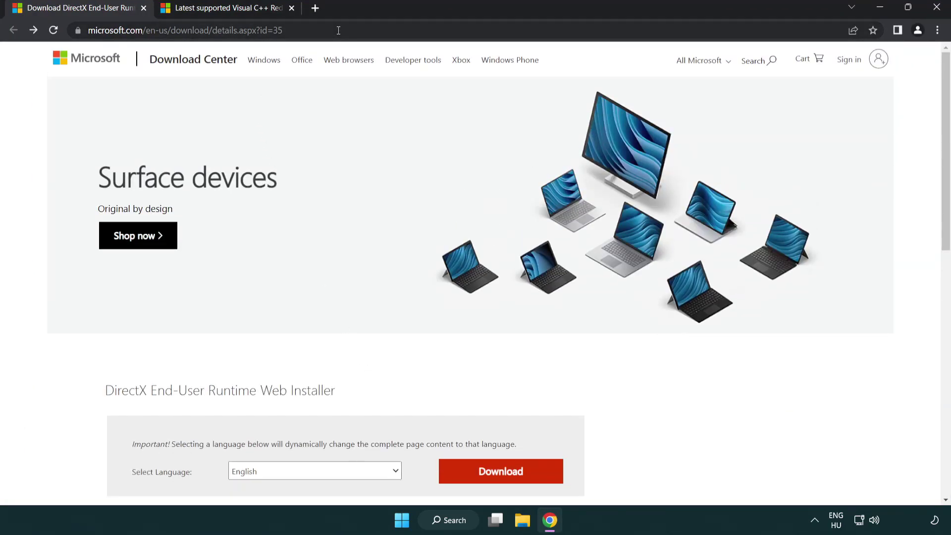
click(909, 216)
drag(943, 216, 941, 277)
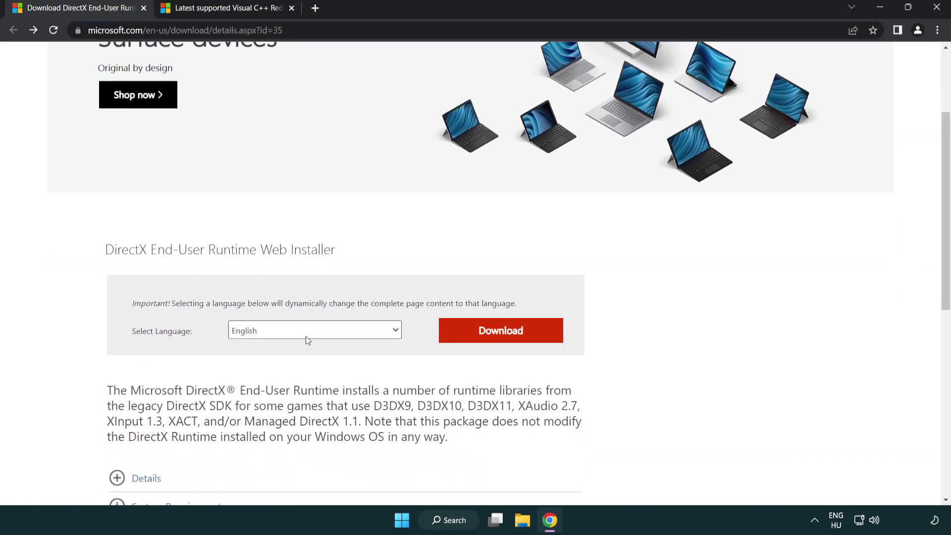
click(505, 339)
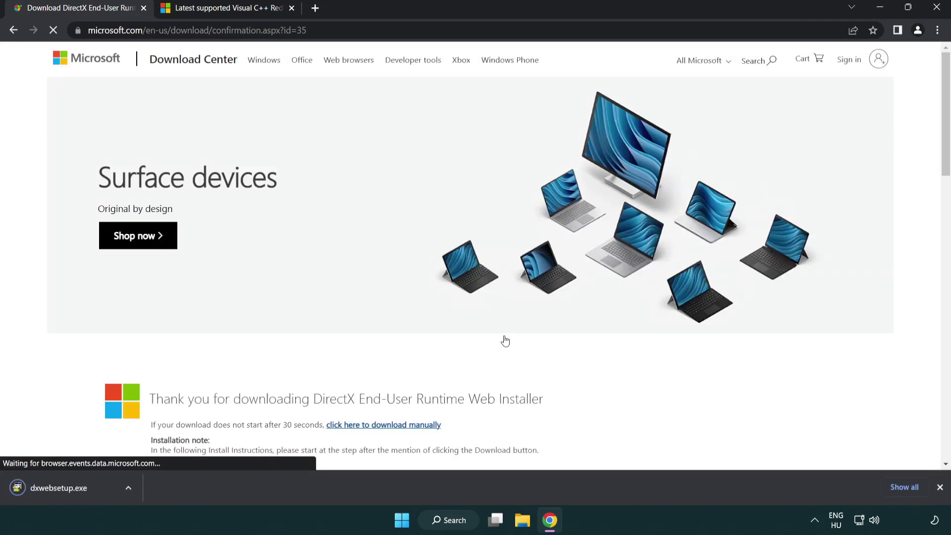
- Run dxwebsetup.exe, accepting the license and declining the Bing Bar, through to Finish
click(62, 489)
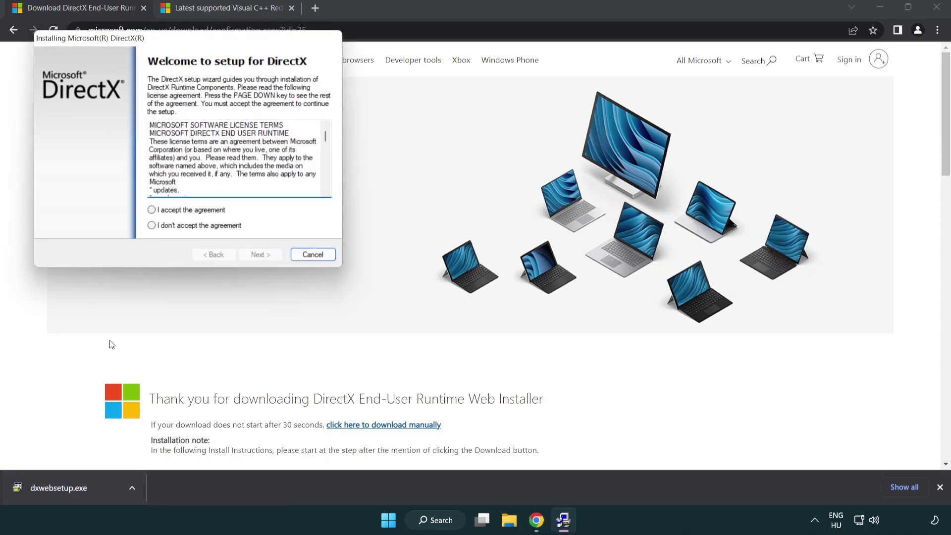
drag(144, 45, 418, 151)
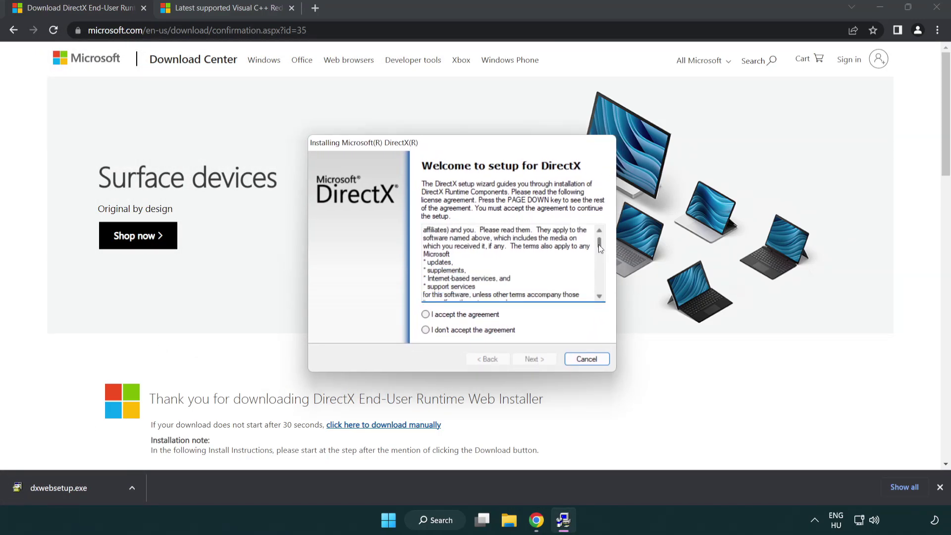
drag(599, 242, 599, 287)
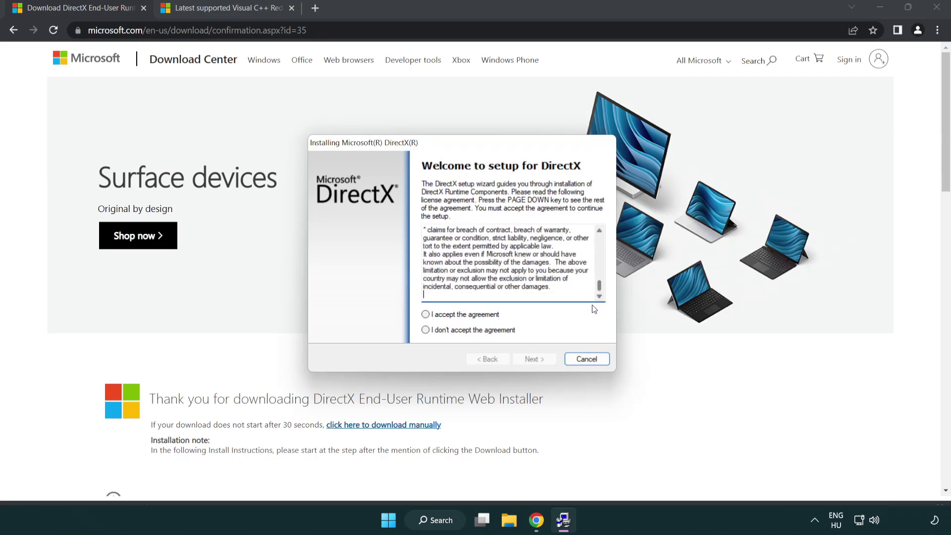
click(425, 315)
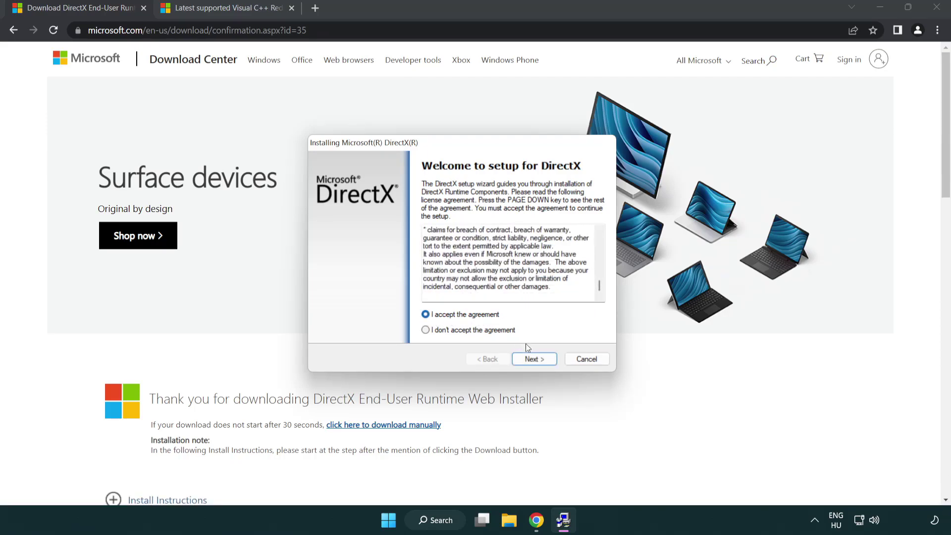
click(535, 360)
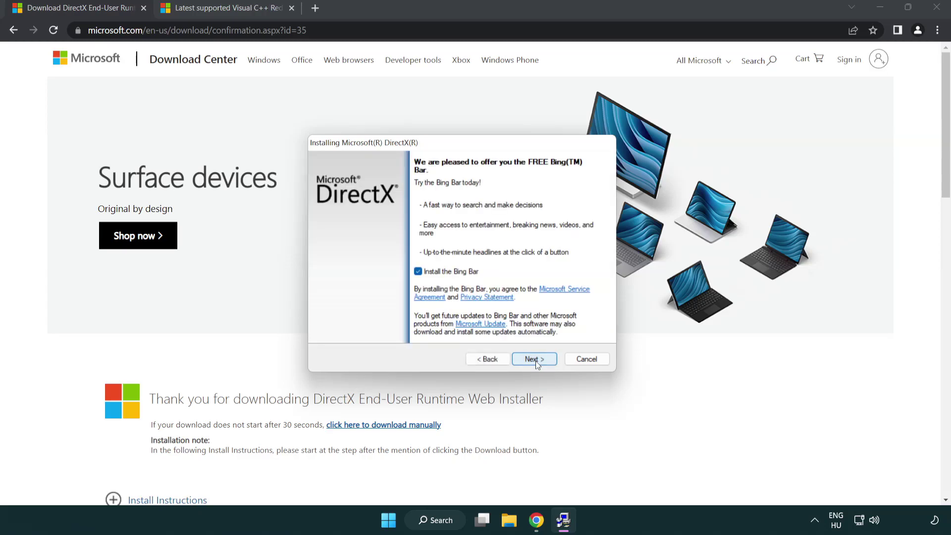
click(418, 272)
click(536, 360)
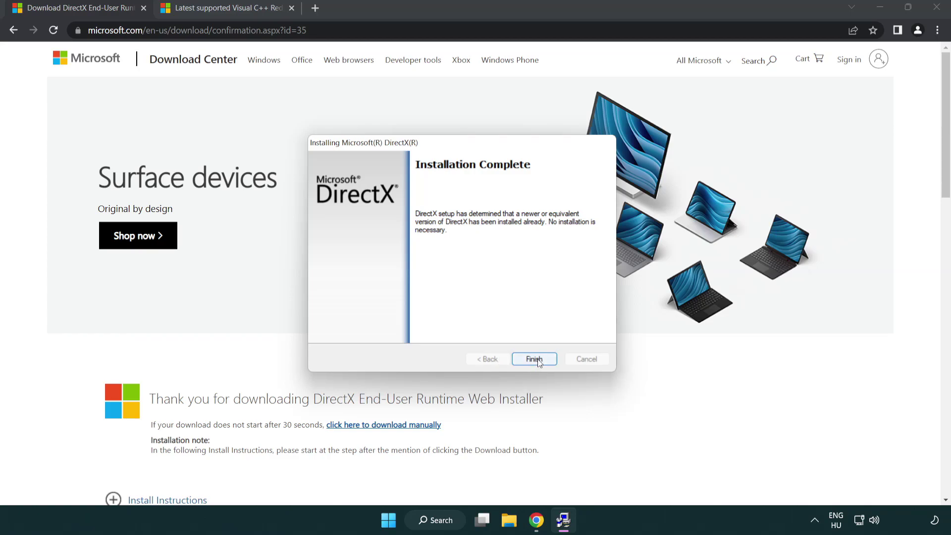
click(536, 355)
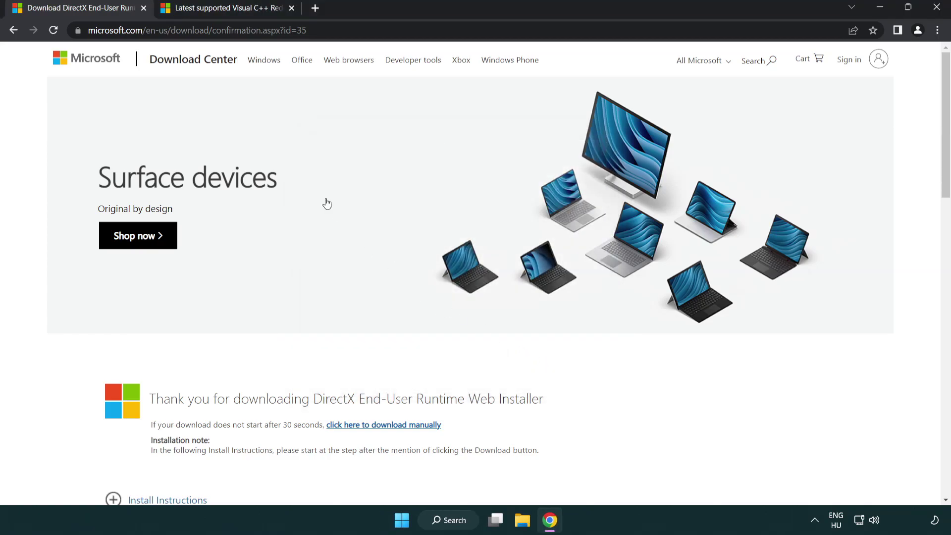
- Download the ARM64, x86 and x64 Visual C++ 2015–2022 redistributable installers
click(144, 8)
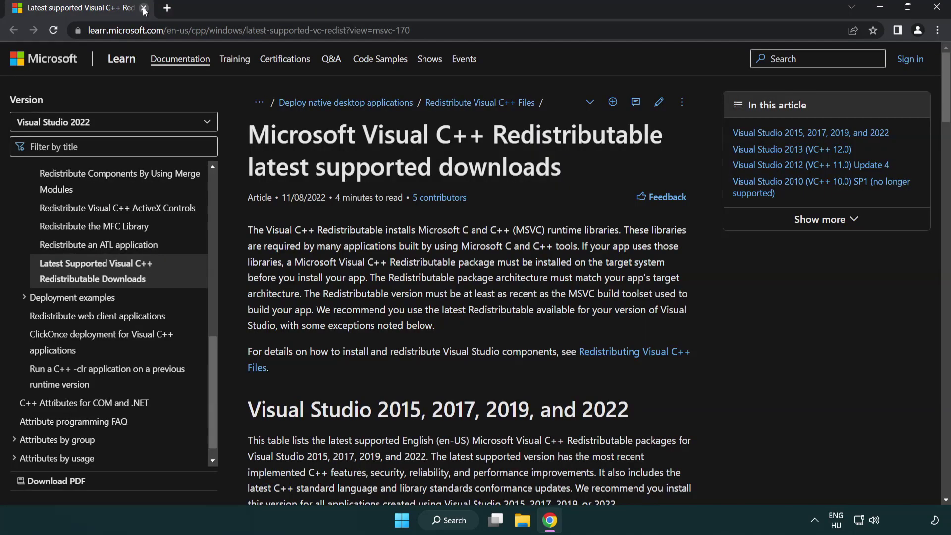
click(439, 33)
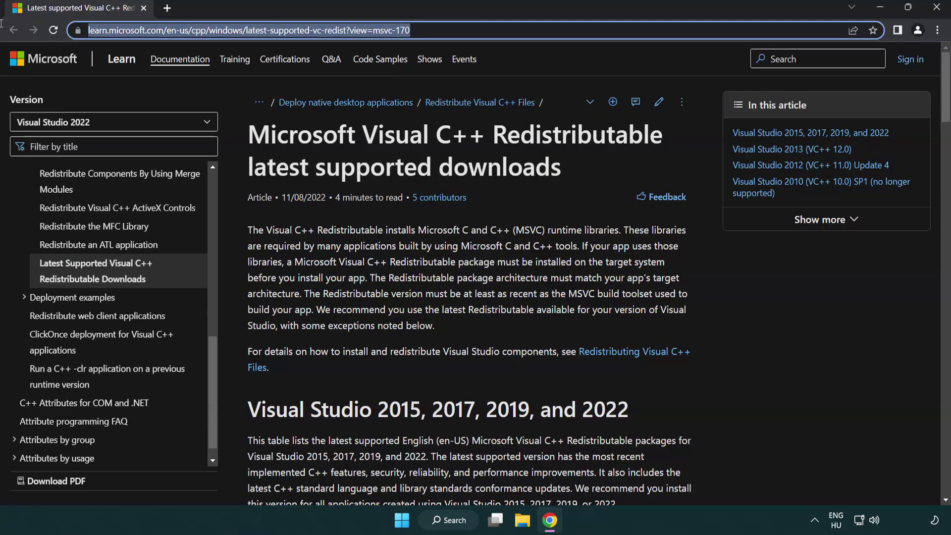
click(490, 164)
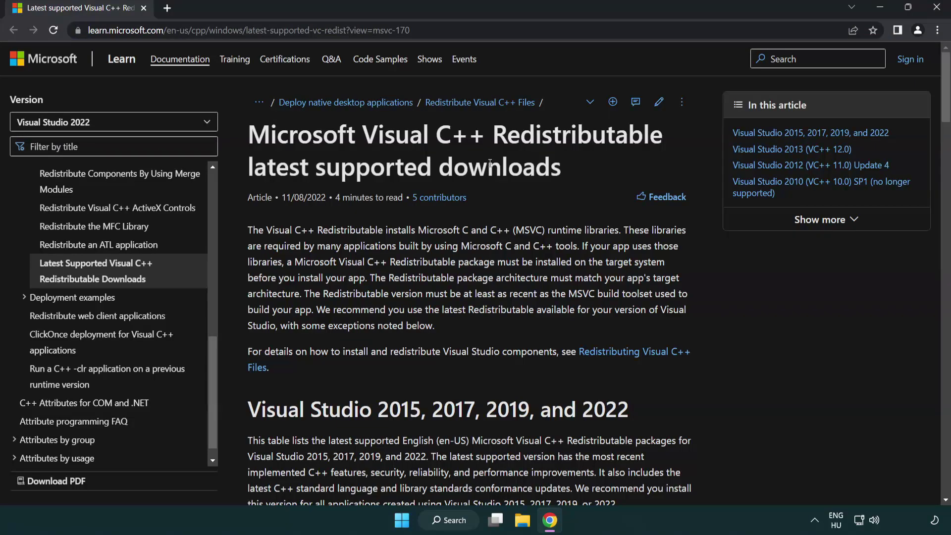
scroll(490, 163, down, 2)
scroll(487, 167, down, 1)
scroll(481, 173, down, 1)
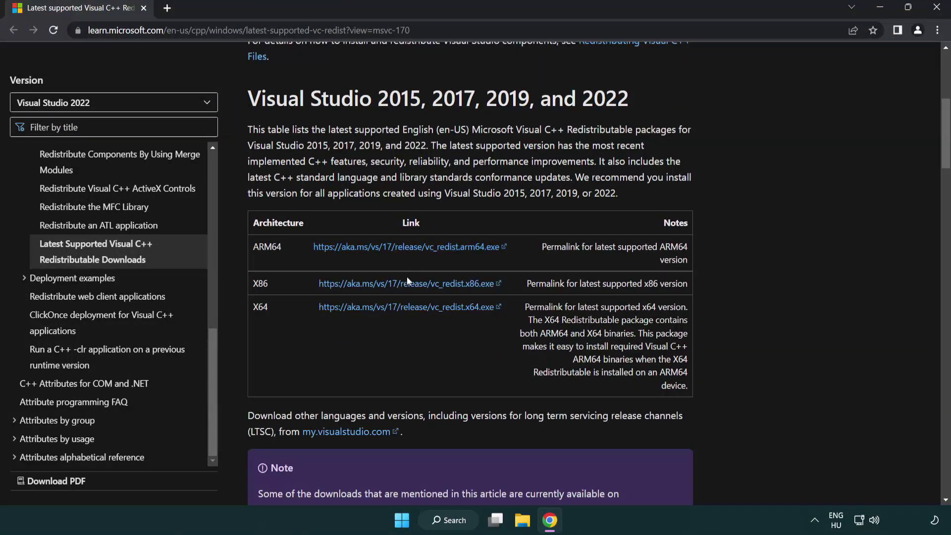
click(390, 248)
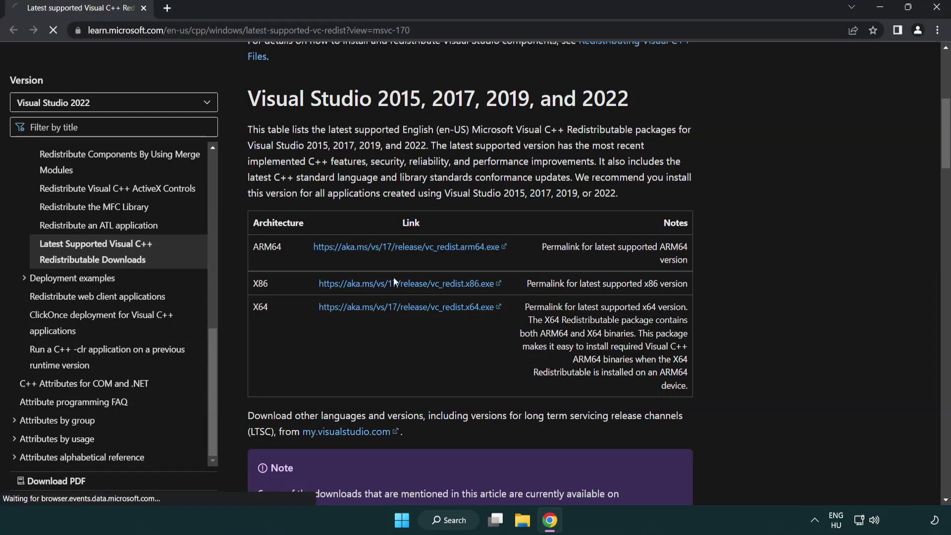
click(398, 307)
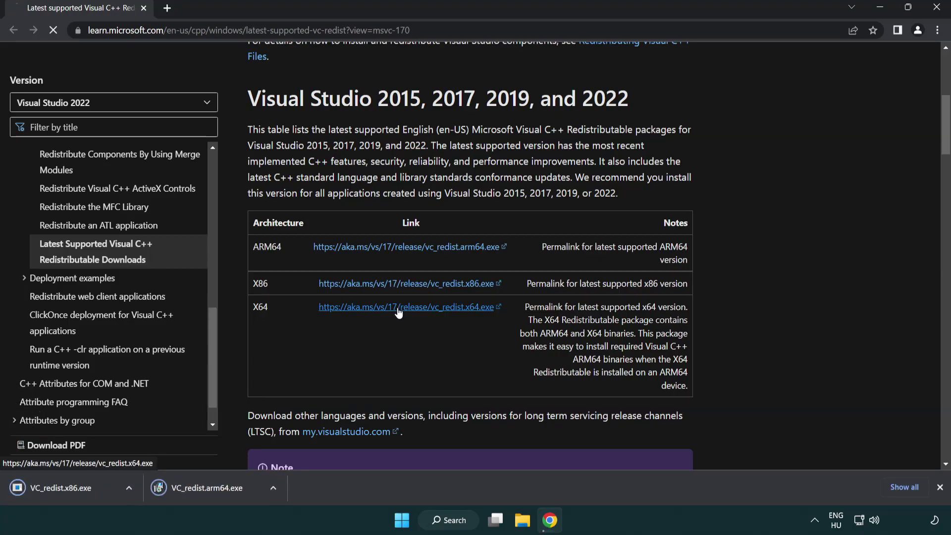
- Attempt the ARM64 redistributable install with license accepted, then dismiss its failure
click(364, 495)
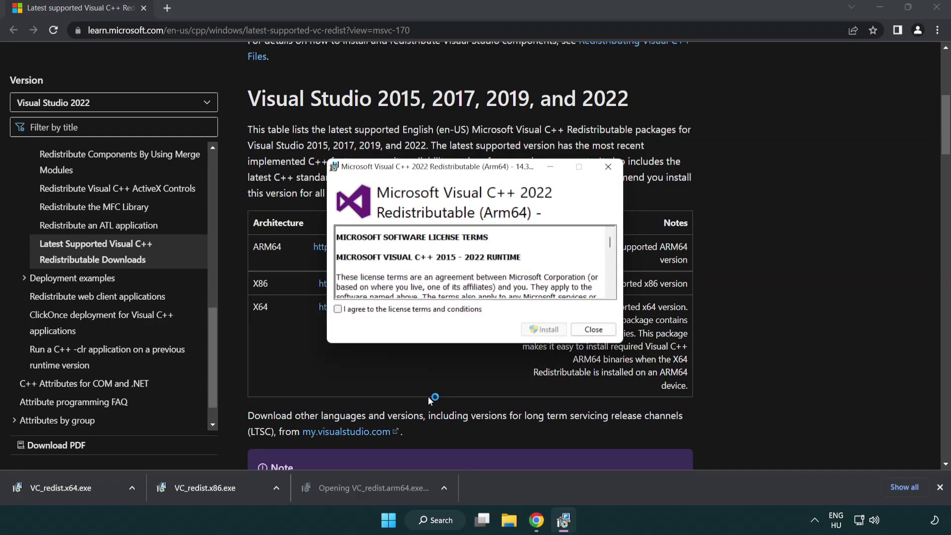
drag(610, 243, 616, 291)
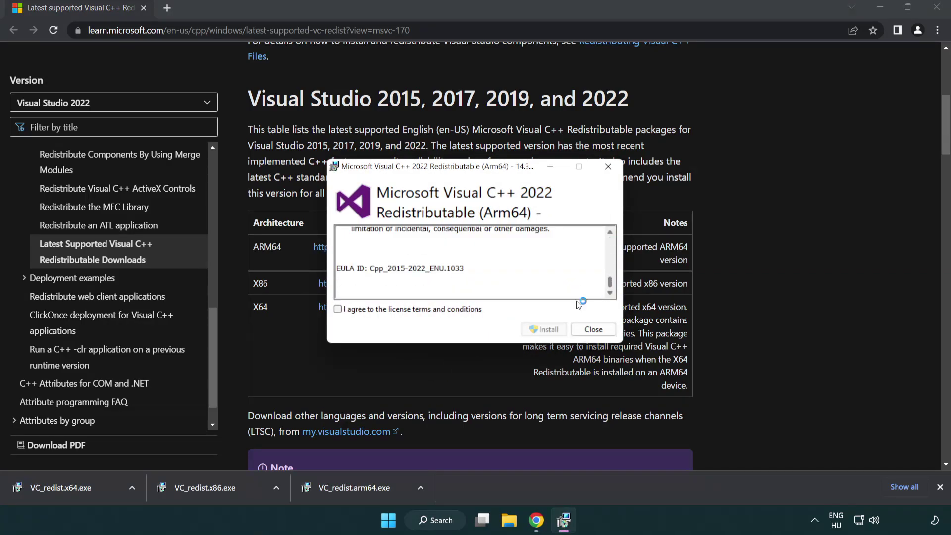
click(339, 309)
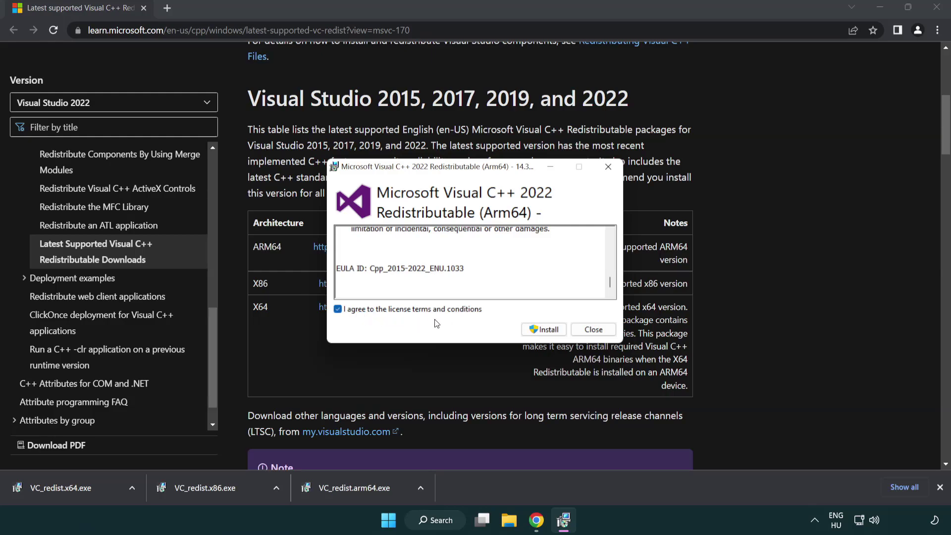
click(530, 328)
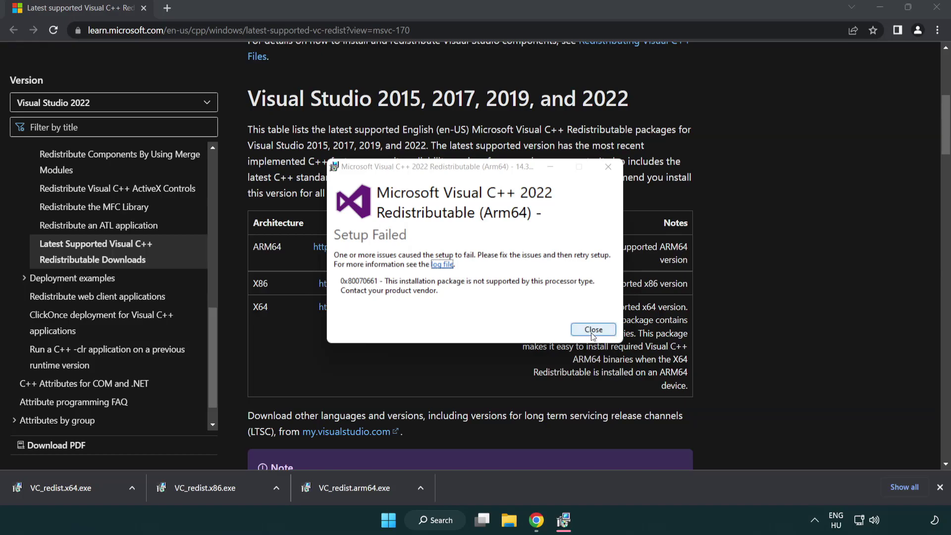
click(593, 329)
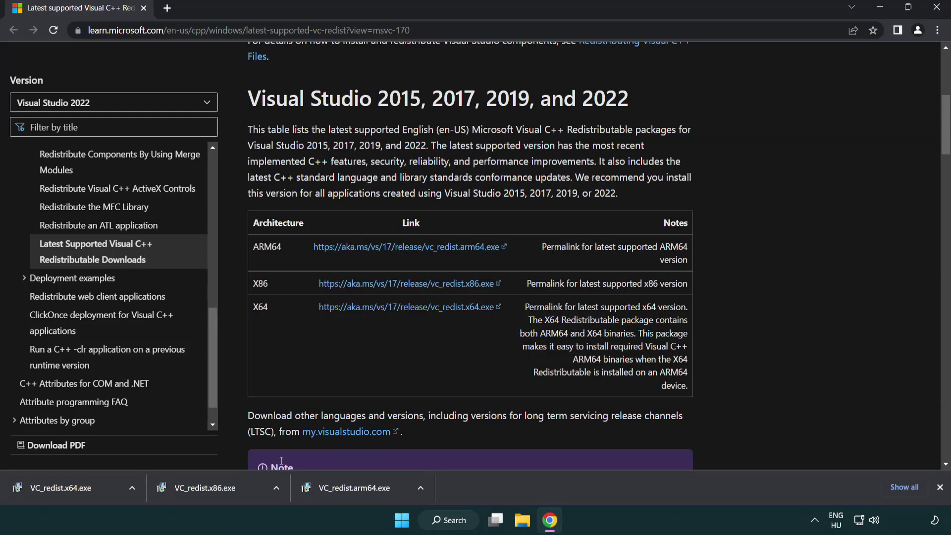
- Install the x86 and x64 Visual C++ redistributables, closing each without restarting
click(212, 493)
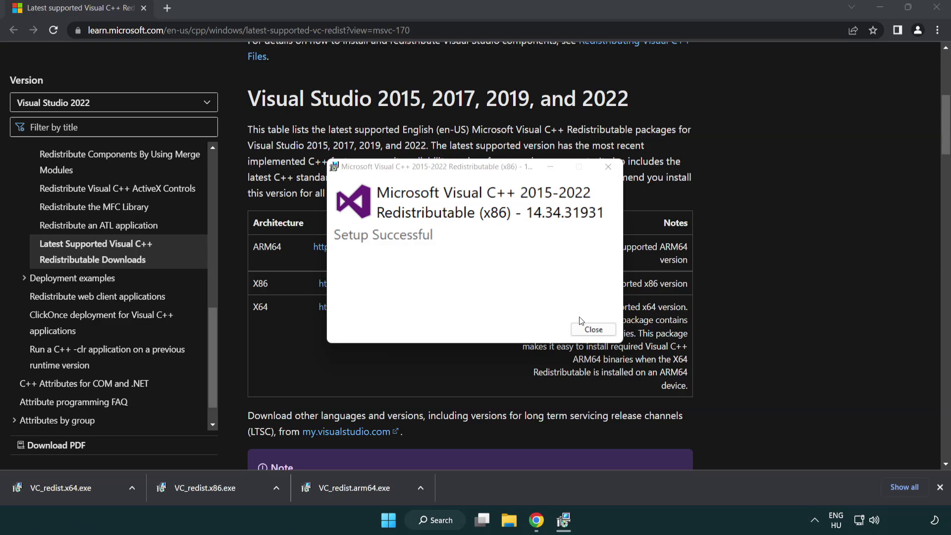
click(592, 328)
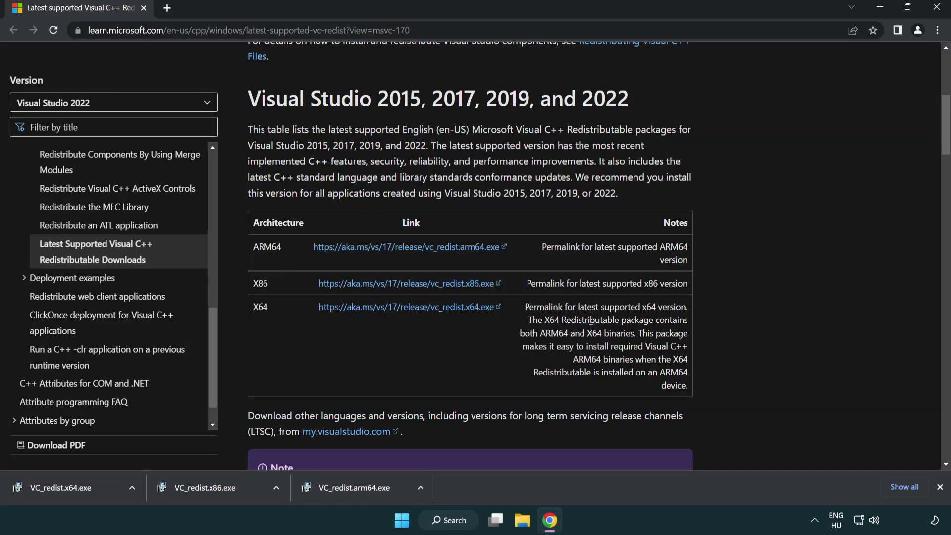
click(72, 485)
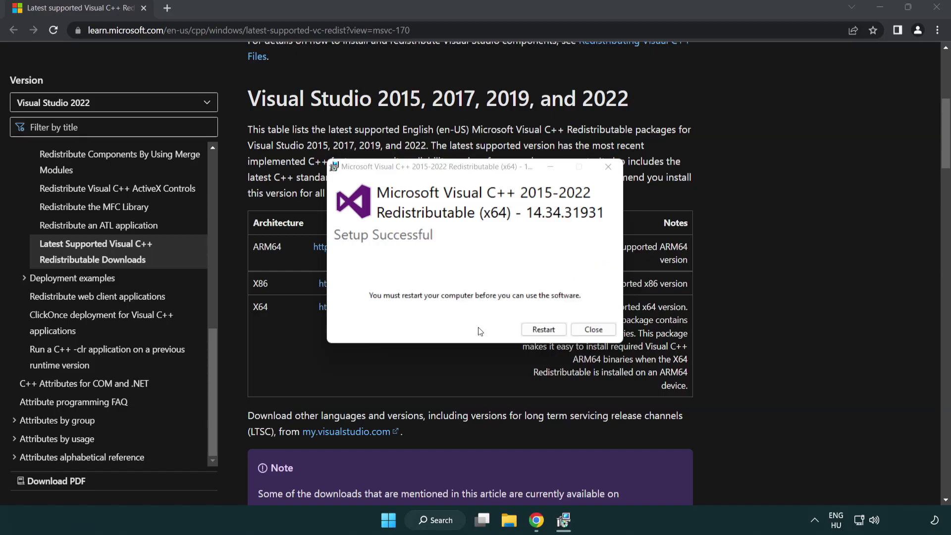
click(594, 329)
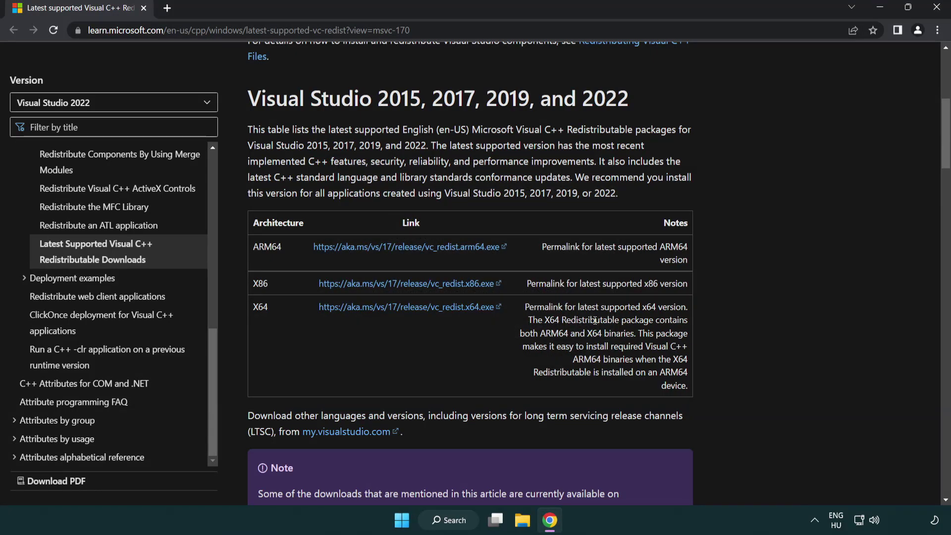
- Close Chrome and launch Command Prompt as administrator from a 'cmd' search
click(935, 7)
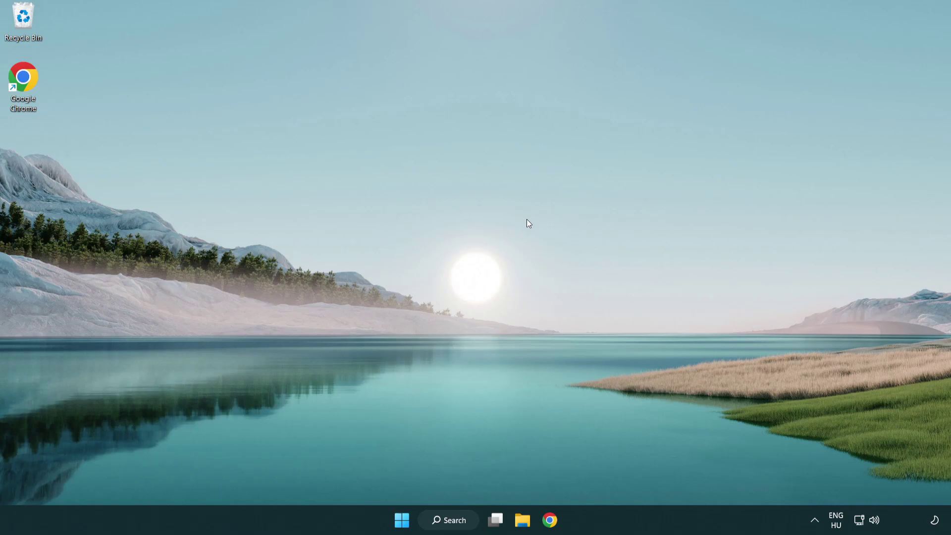
click(443, 520)
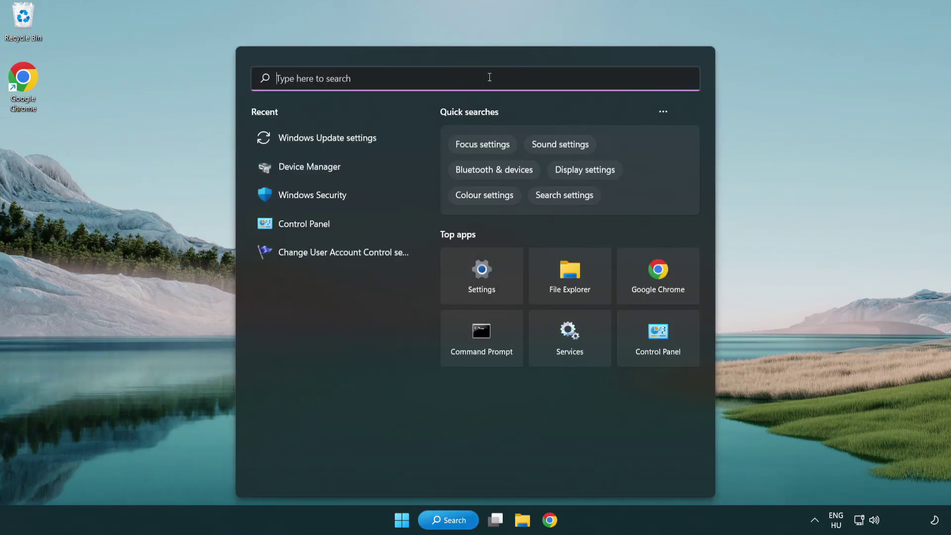
text(cmd)
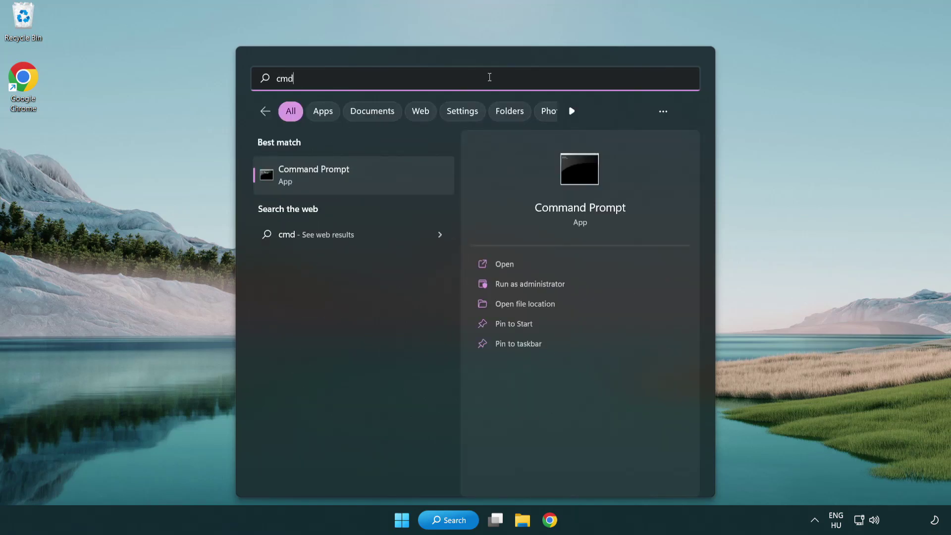
right_click(364, 182)
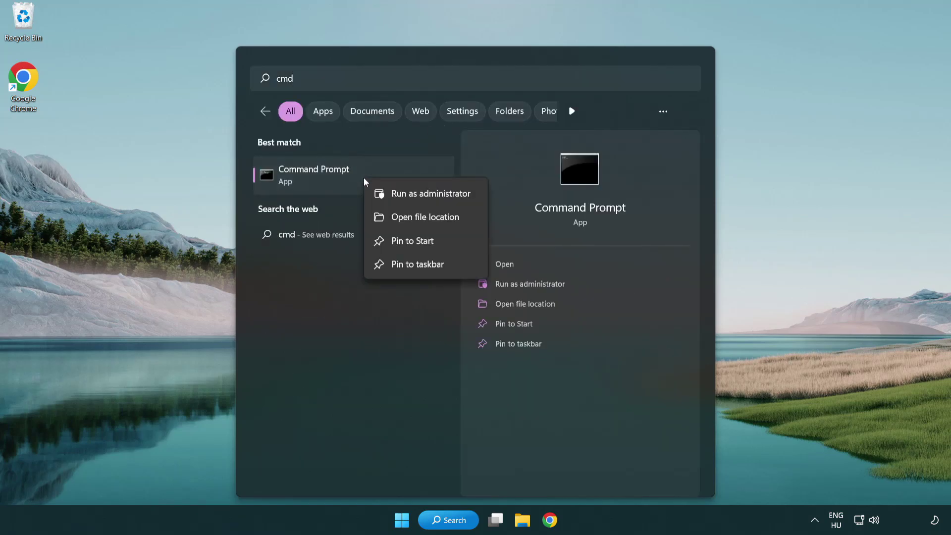
click(430, 195)
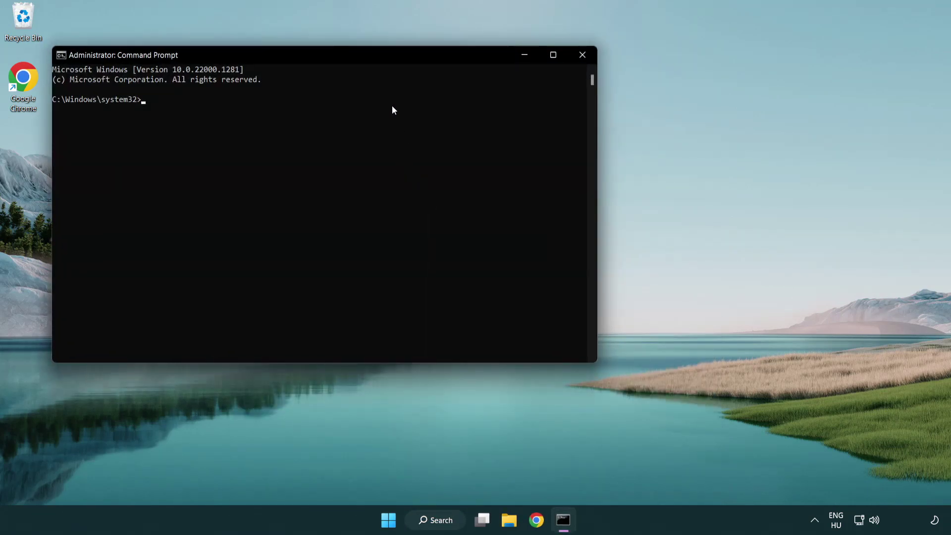
- Run sfc /scannow and let verification reach 100% with no integrity violations
drag(339, 58, 479, 101)
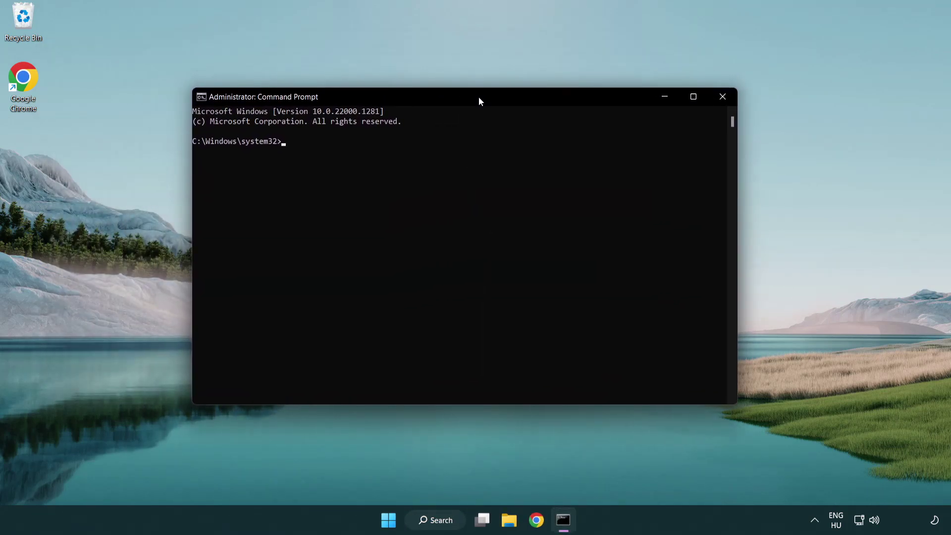
text(sf)
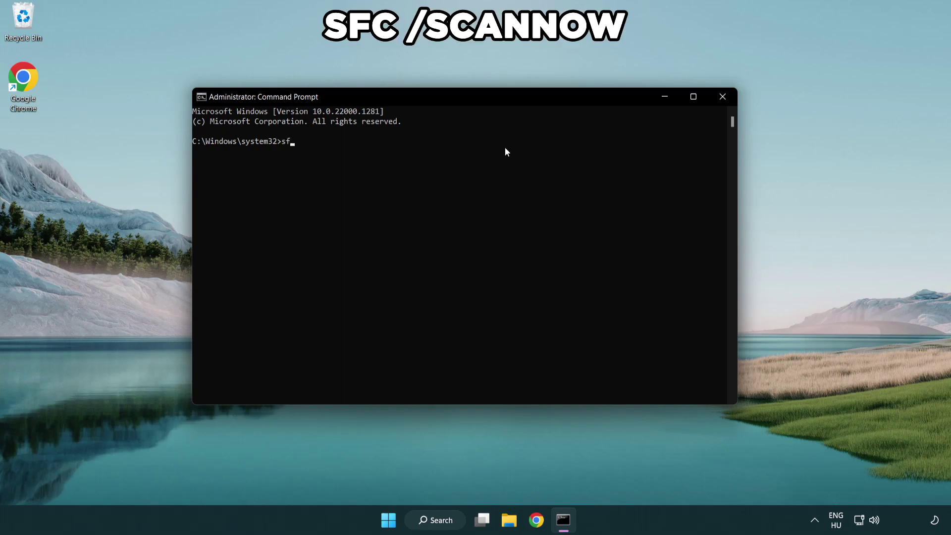
text(c /sc)
text(annow)
key(Return)
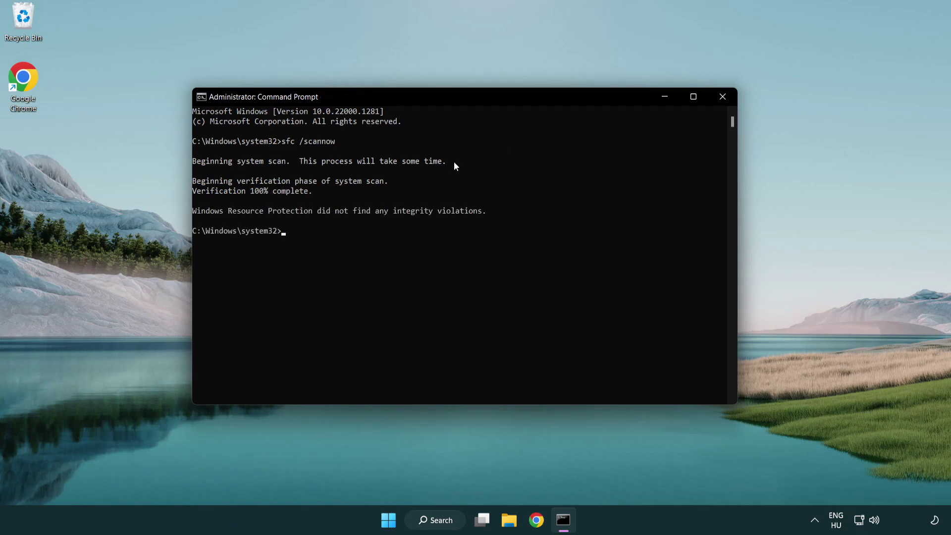
- Close Command Prompt and show the Start menu's sleep, shut down and restart choices
click(722, 98)
click(401, 520)
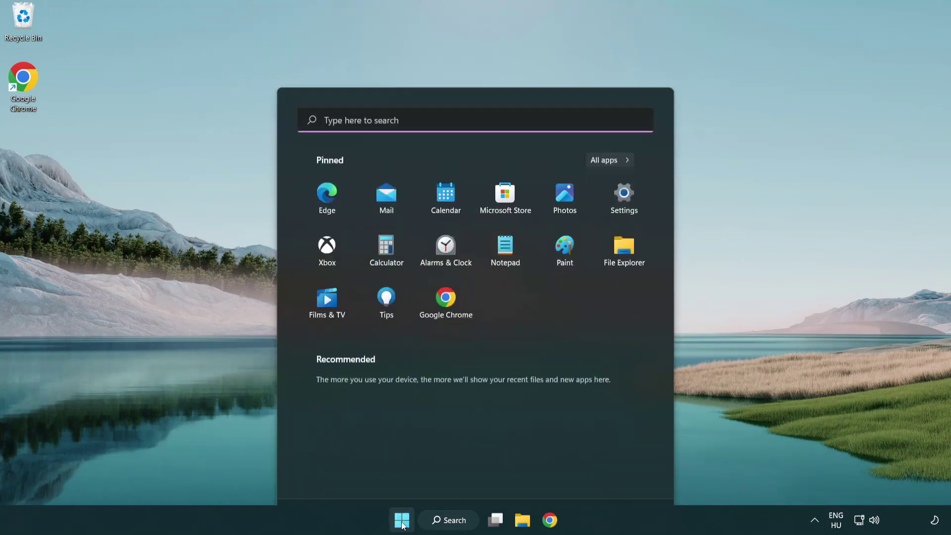
click(631, 477)
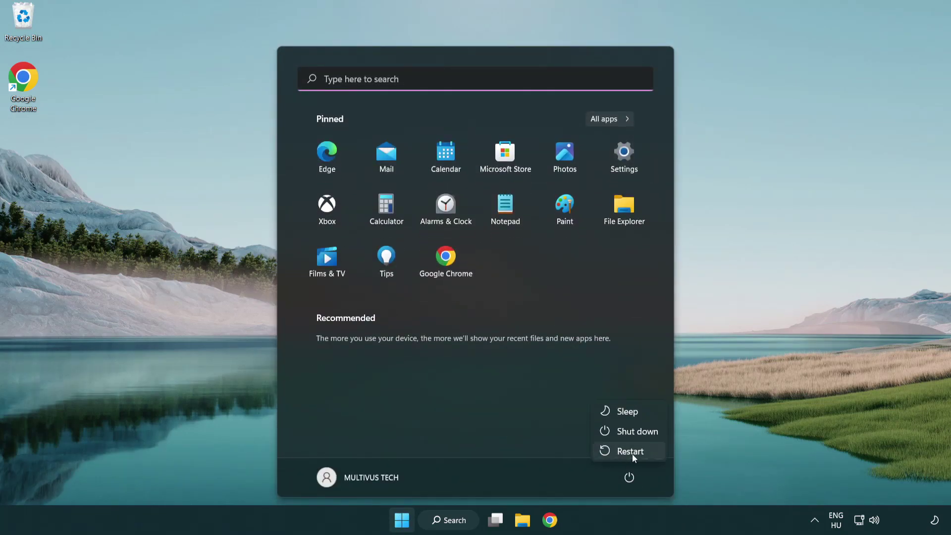